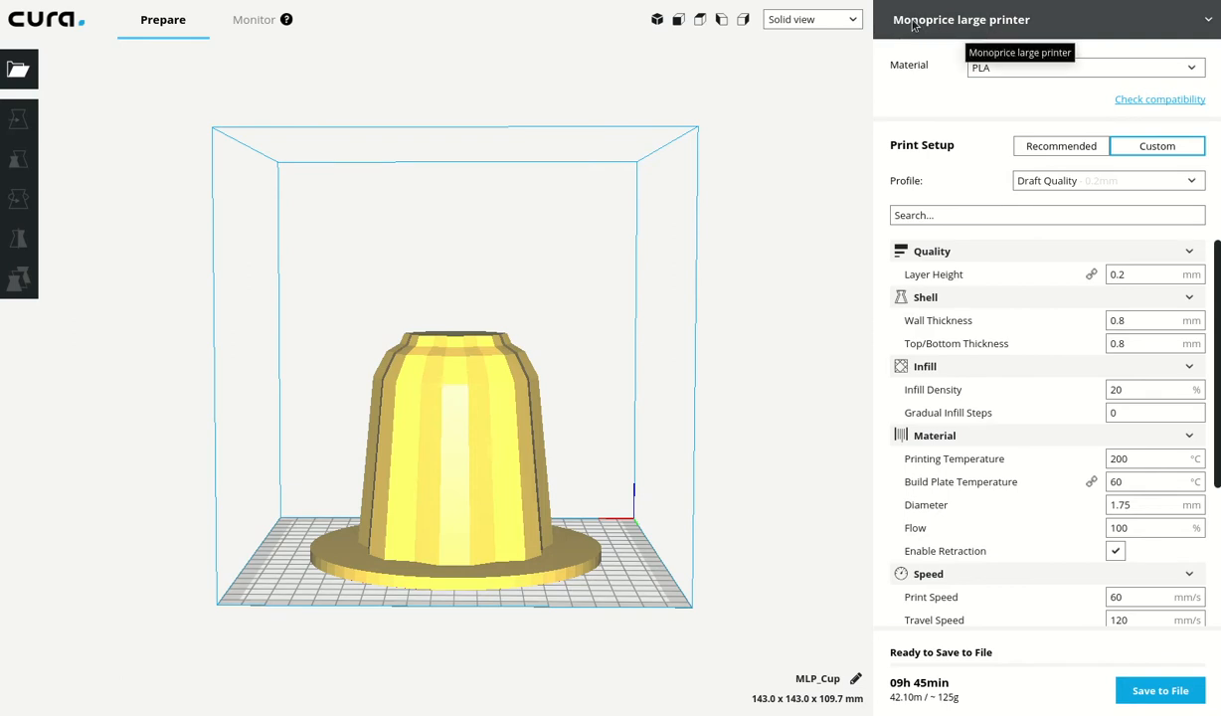
left_click(1034, 21)
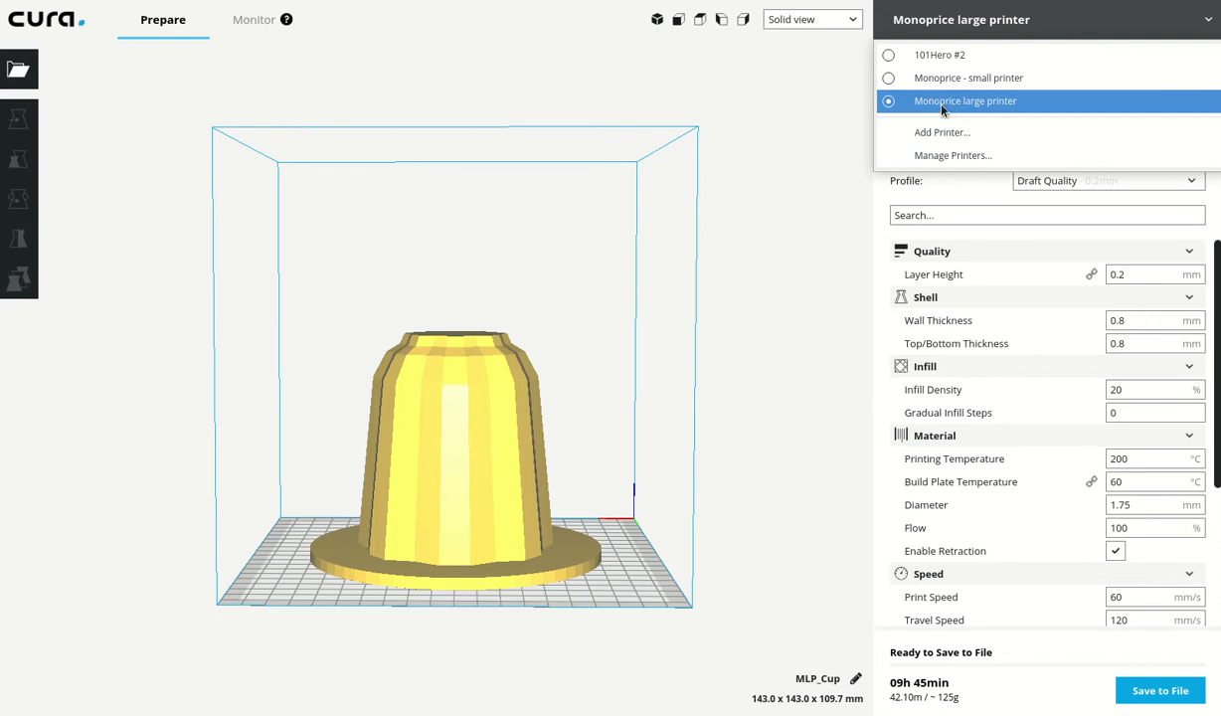
left_click(860, 138)
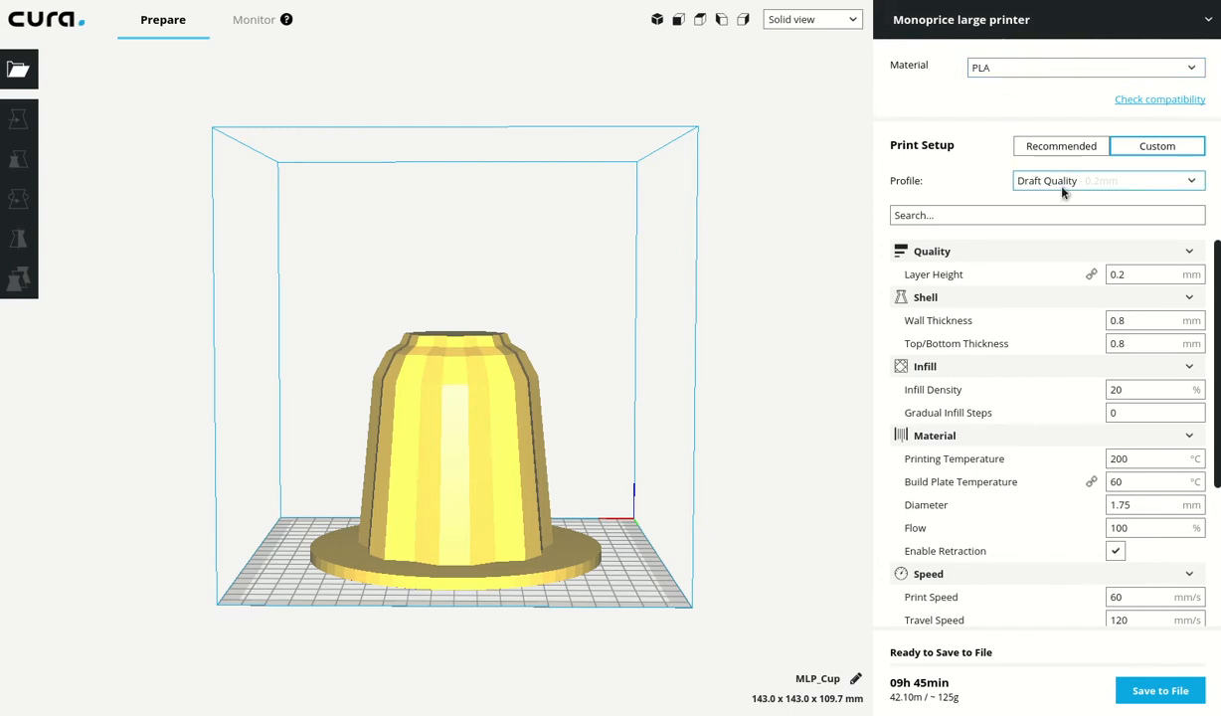
right_click_drag(600, 449, 567, 514)
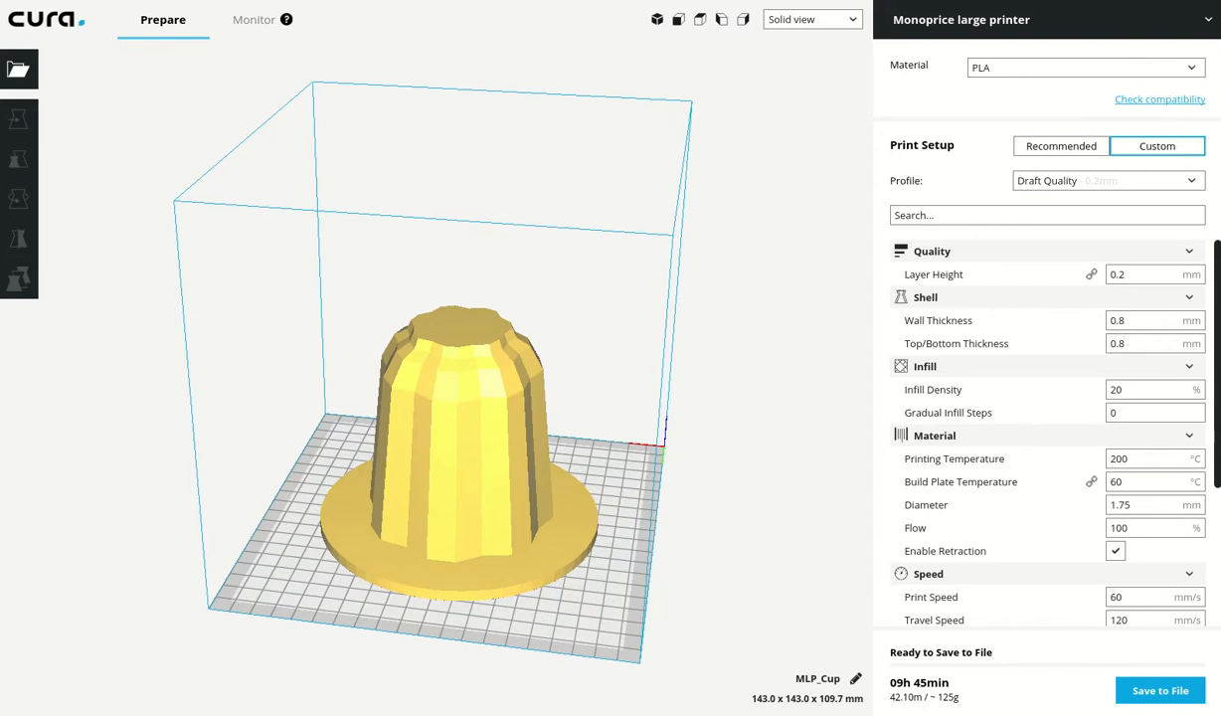
left_click(20, 1)
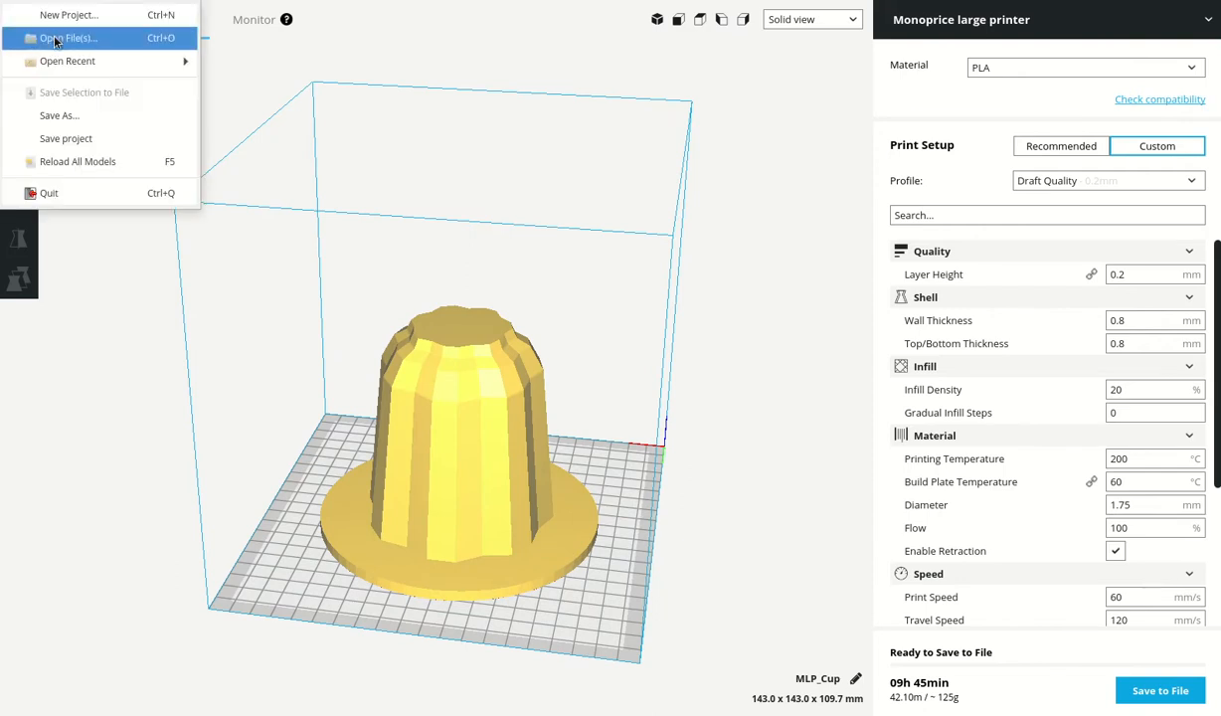
left_click(627, 400)
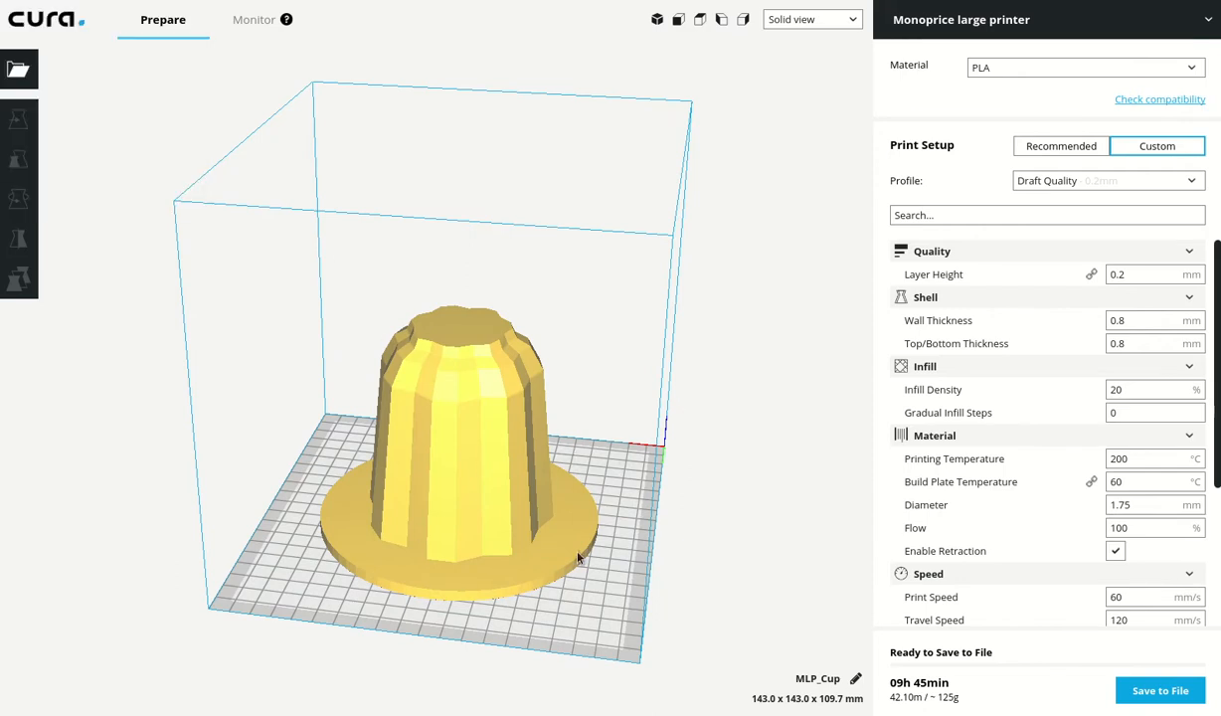
Step: Scale the cup model uniformly to 100% and deselect it
right_click_drag(578, 559, 695, 454)
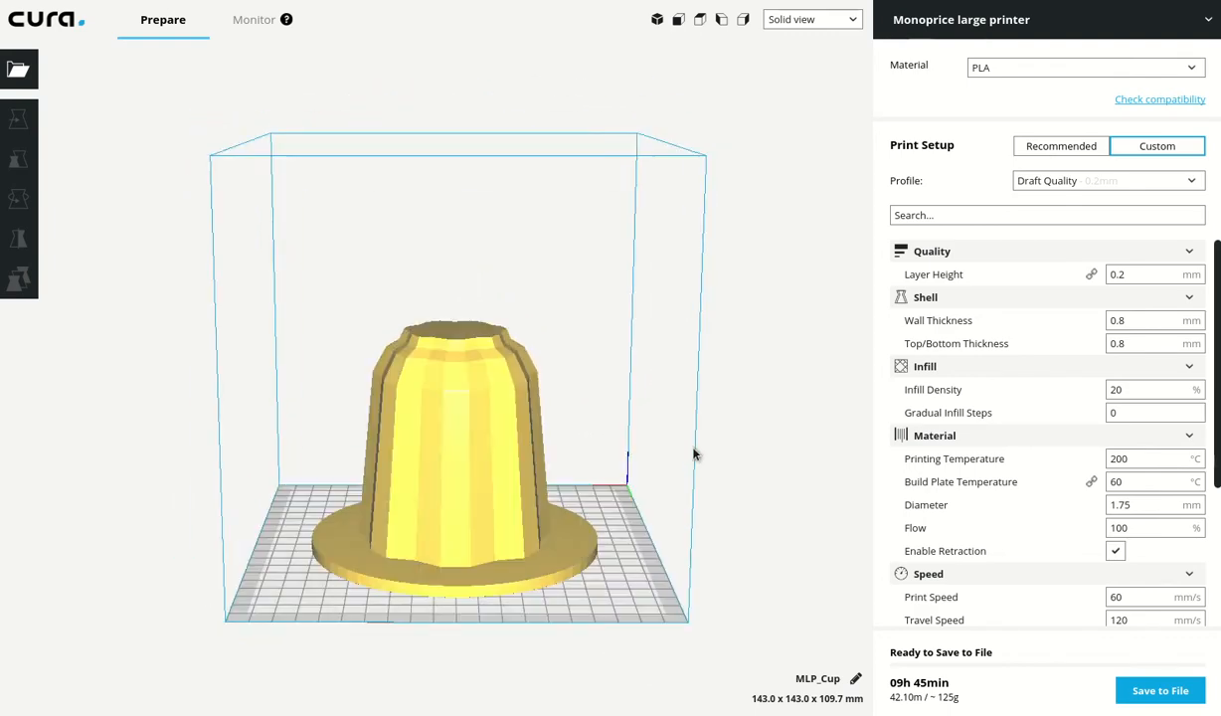
left_click(490, 405)
key("s")
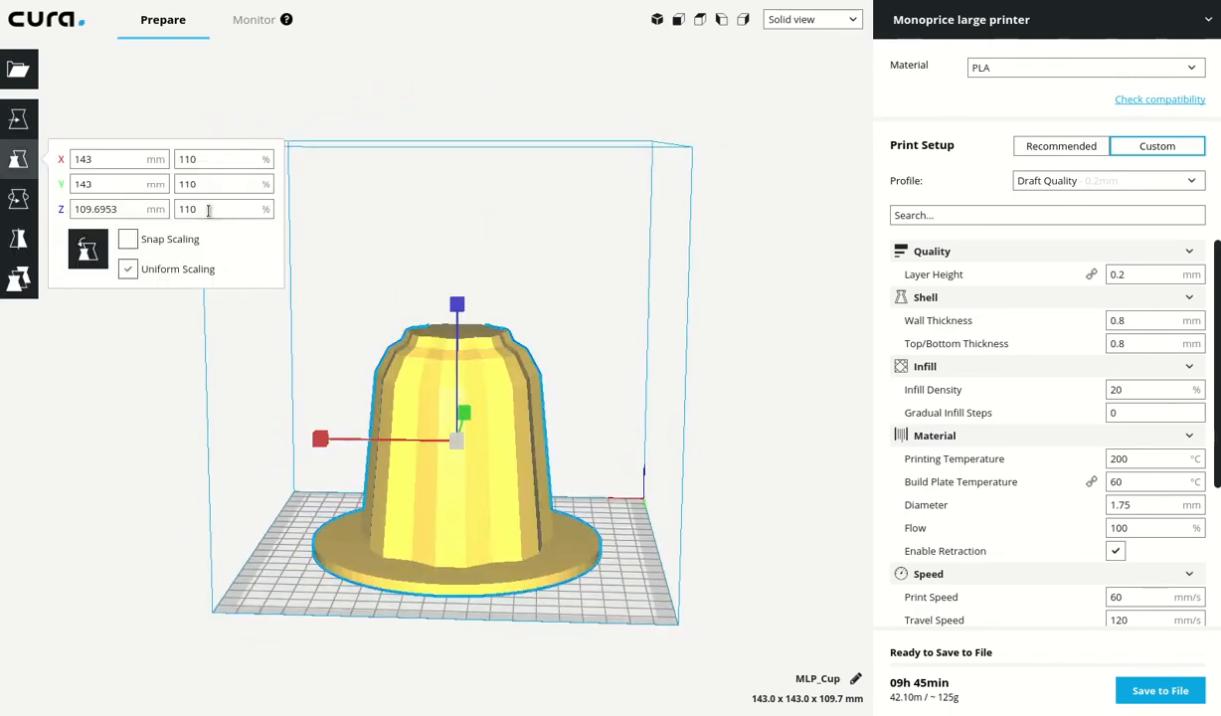
double_click(198, 161)
type("100")
key("Return")
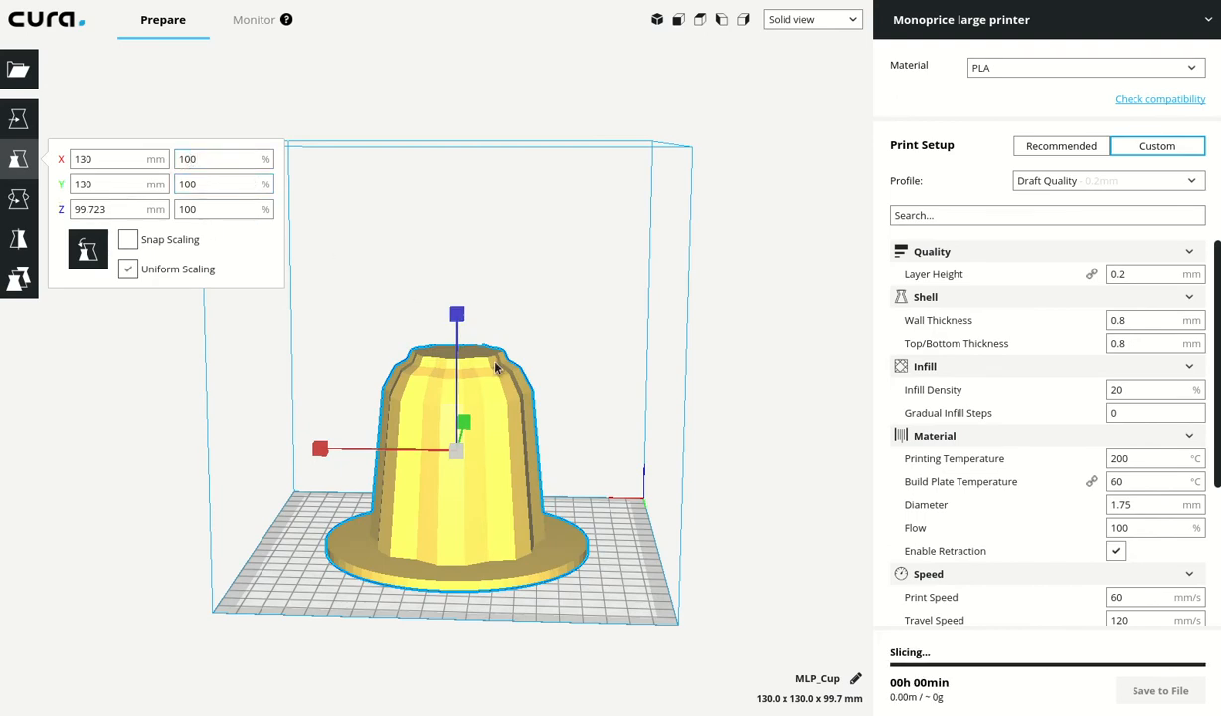
left_click(187, 159)
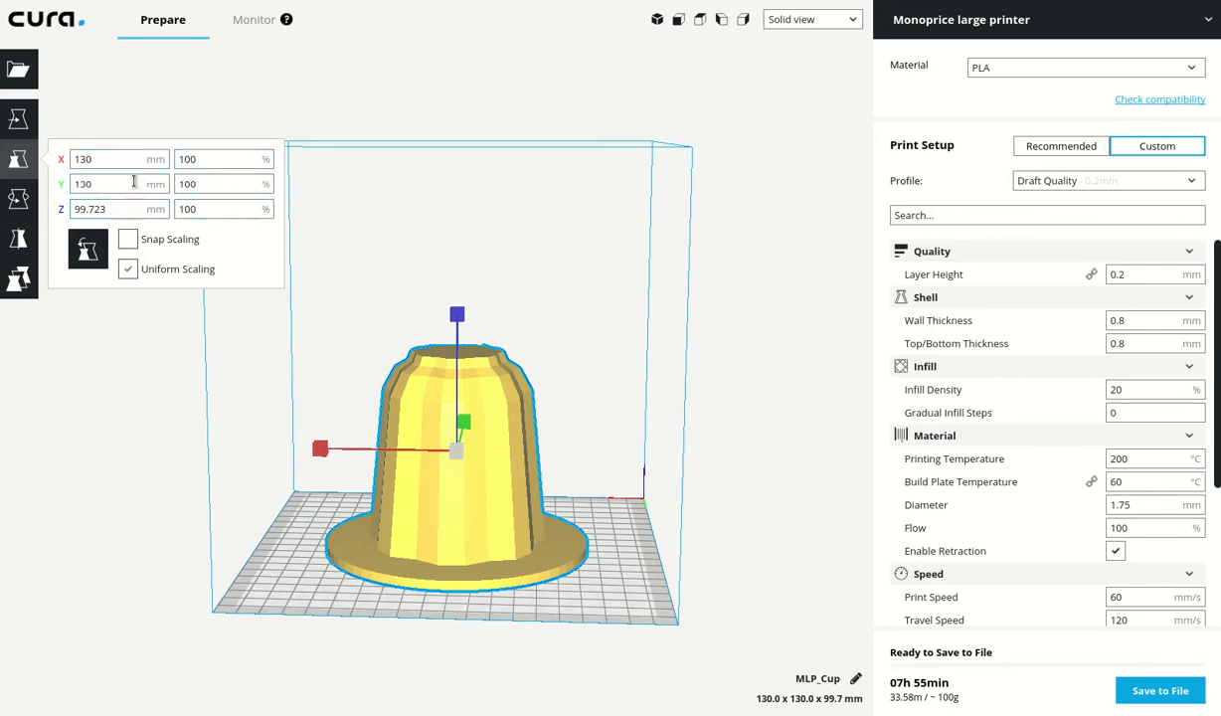
left_click(694, 364)
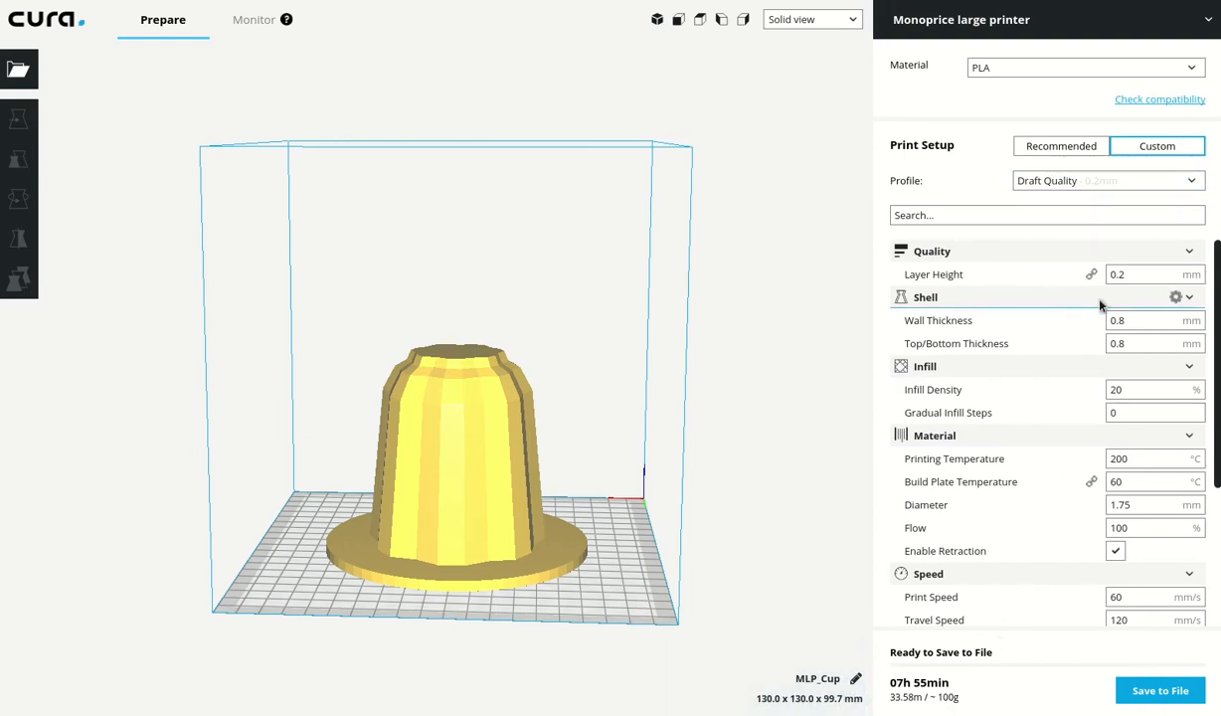
Step: Set the print's layer height to 0.12 mm
mouse_move(1130, 277)
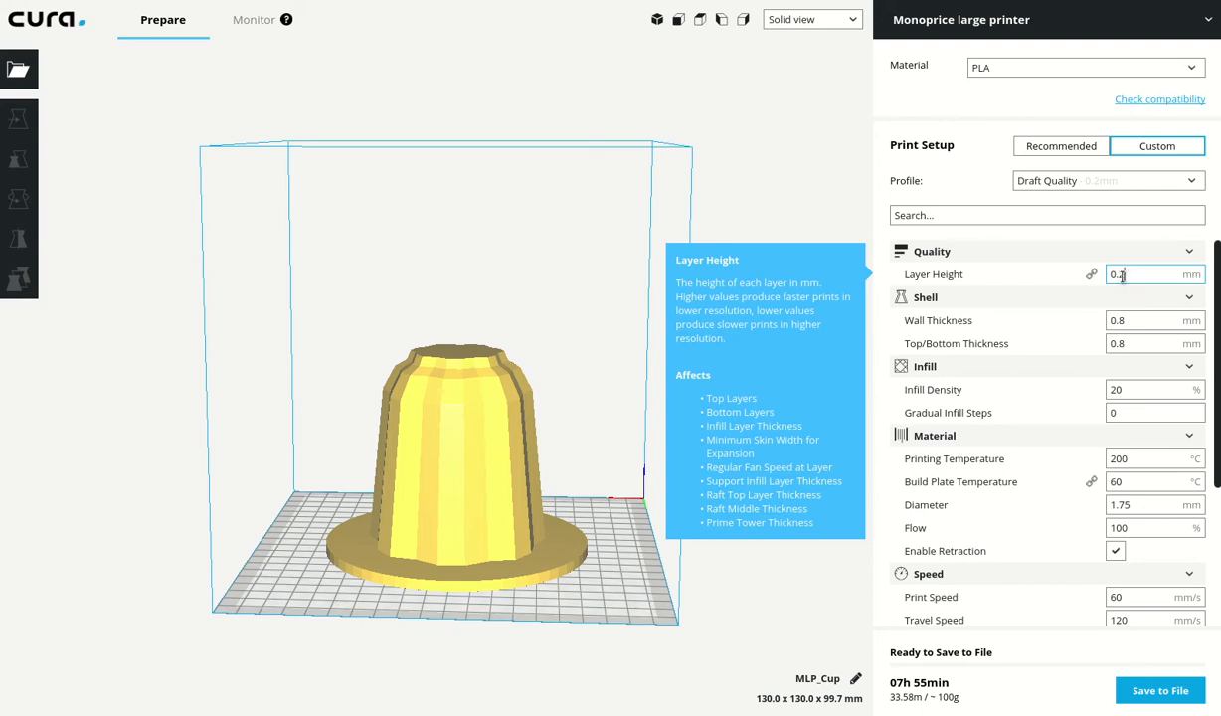
left_click_drag(1115, 276, 1157, 288)
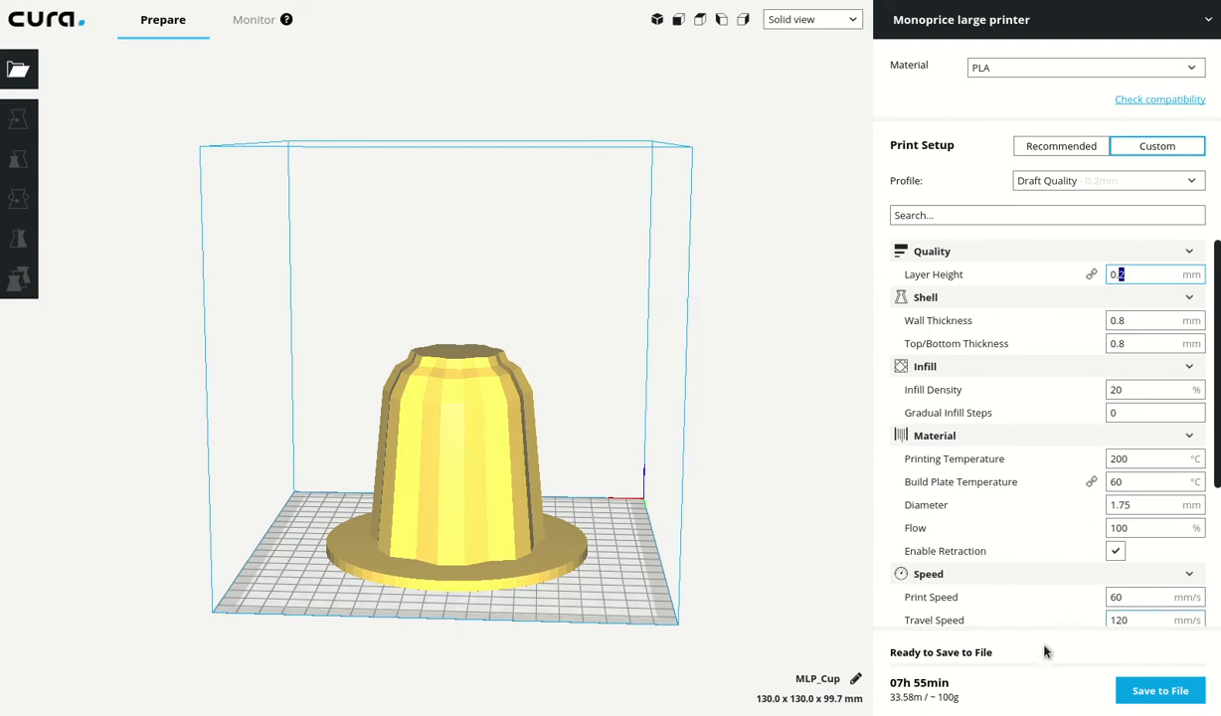
mouse_move(907, 686)
type("12")
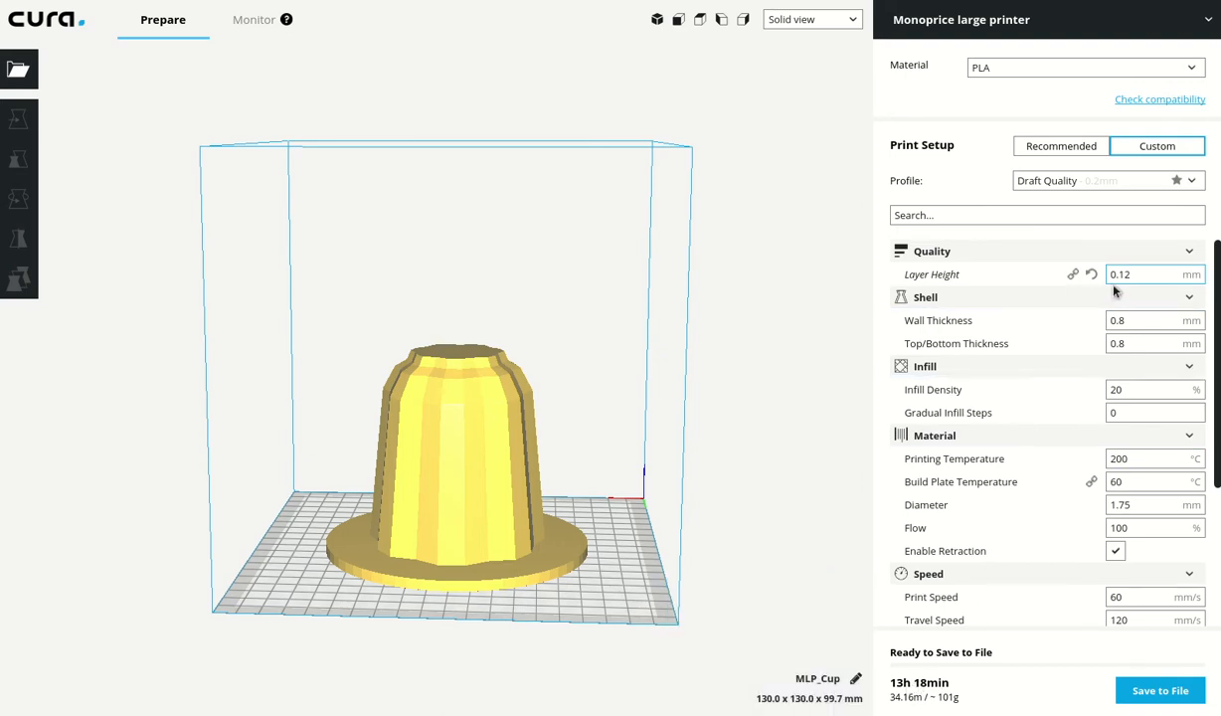
left_click_drag(1137, 275, 1119, 275)
left_click(1137, 277)
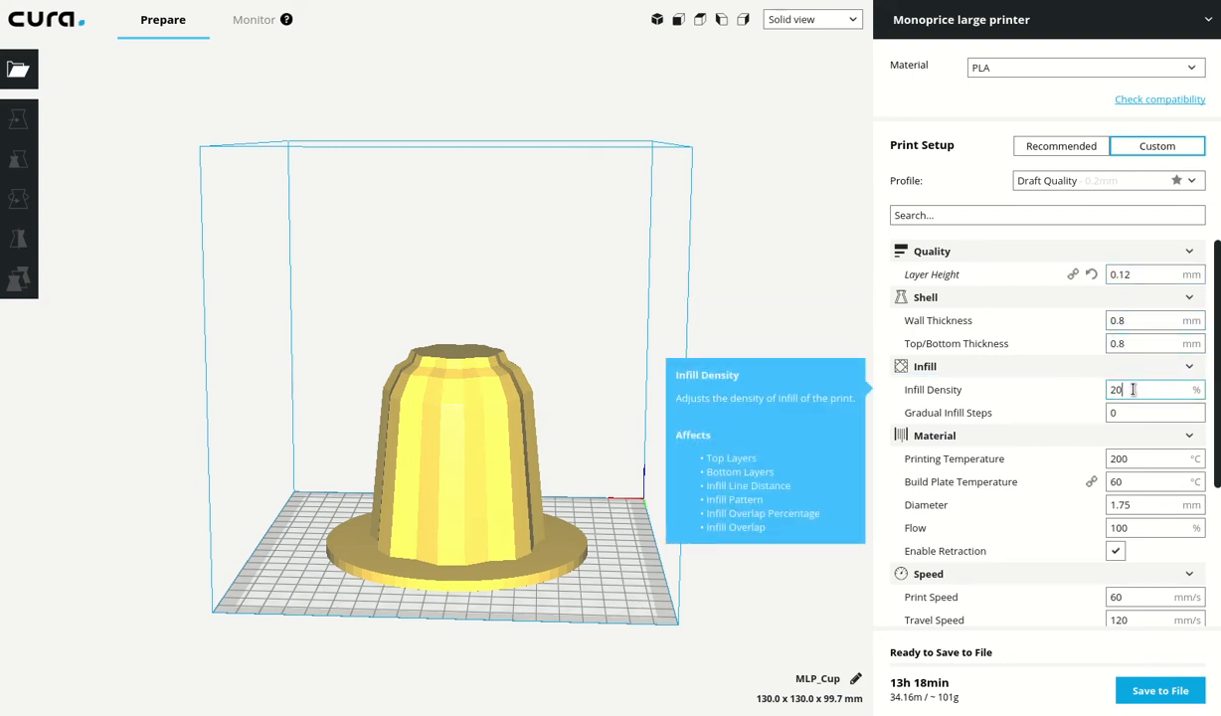
Step: Set the infill density to 15% and inspect the cup from below and from the side
left_click_drag(1129, 386, 1080, 387)
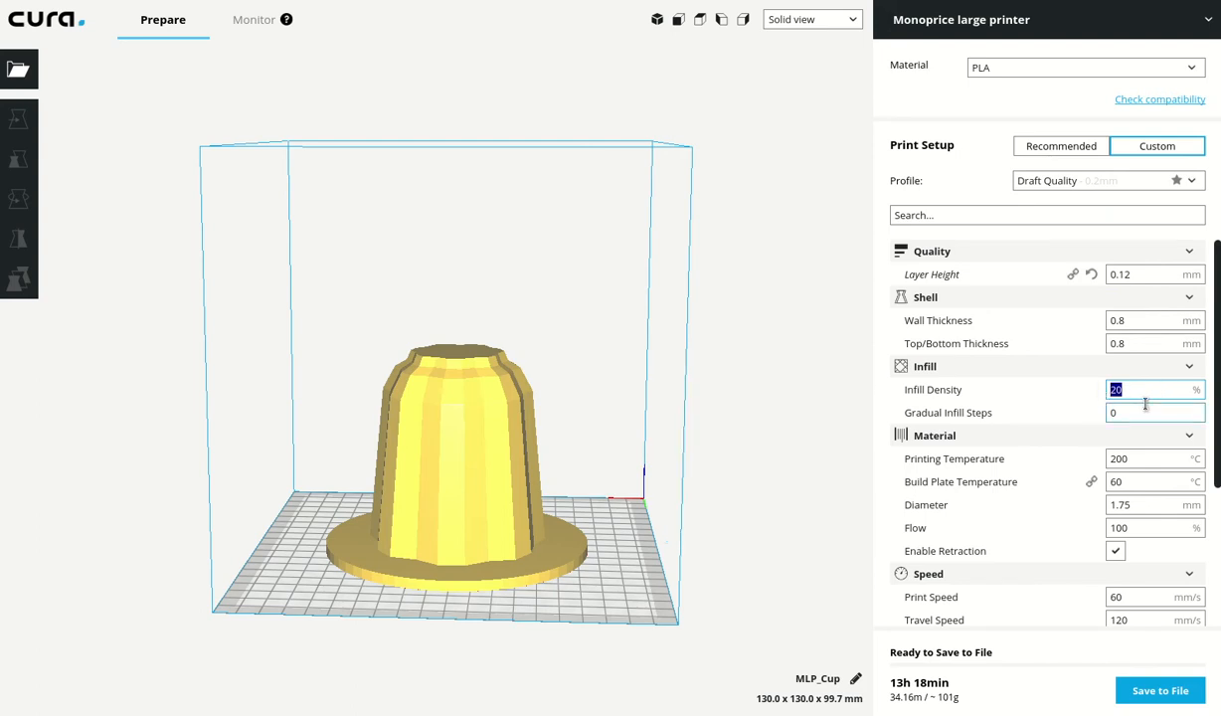
type("15")
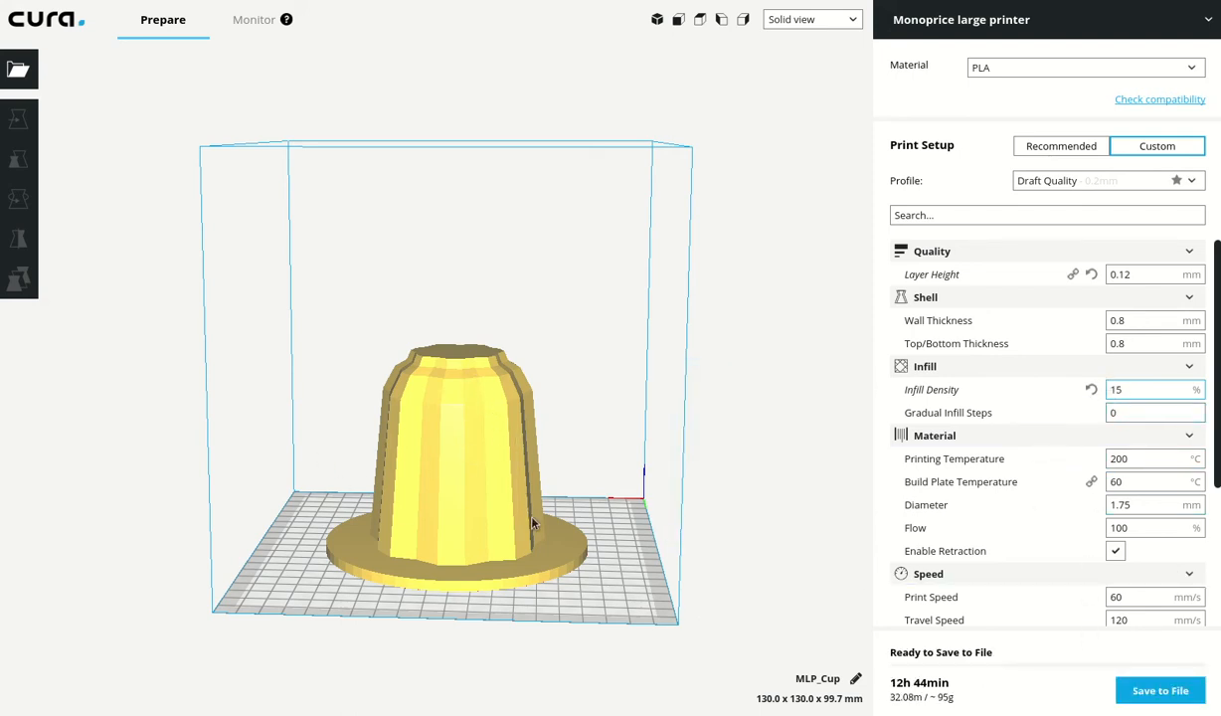
right_click_drag(586, 490, 515, 388)
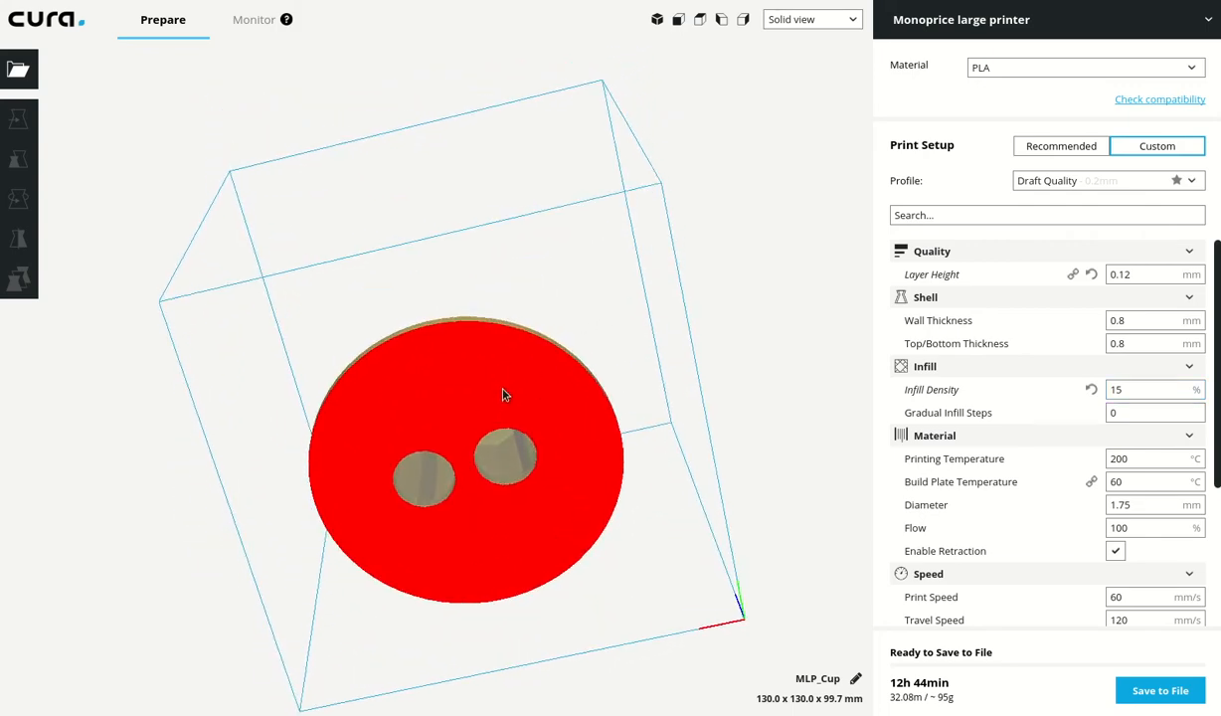
right_click_drag(615, 389, 467, 557)
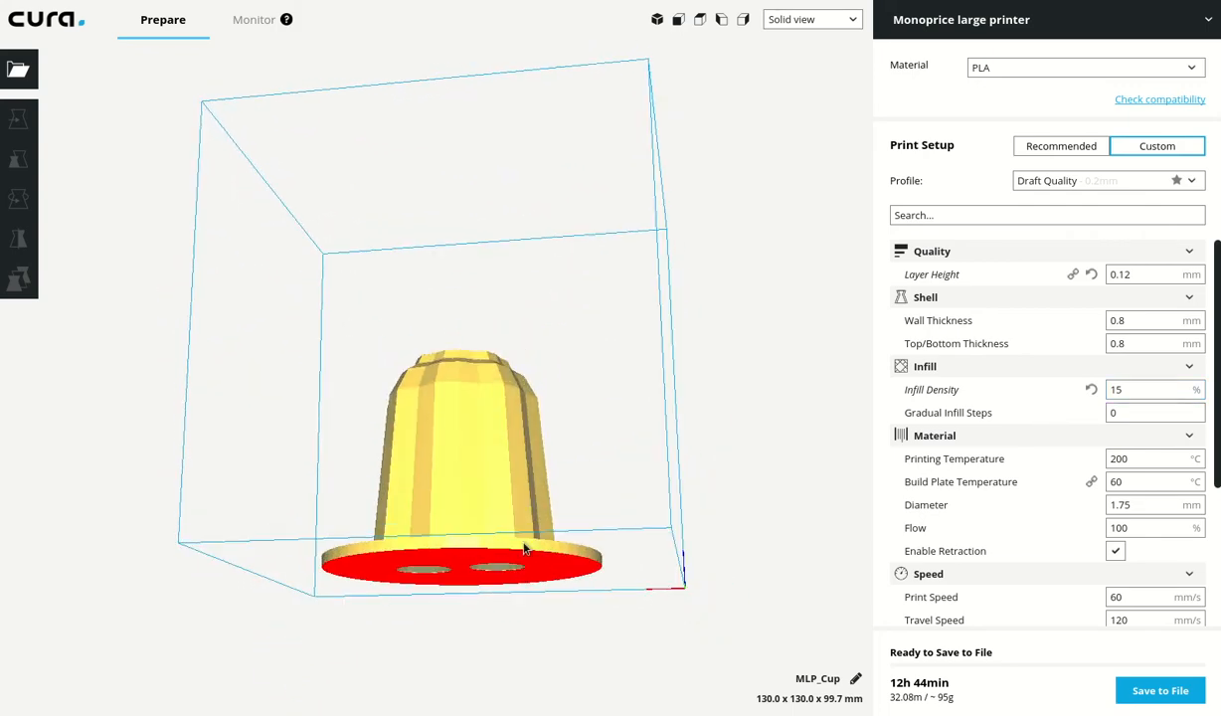
right_click_drag(636, 559, 584, 542)
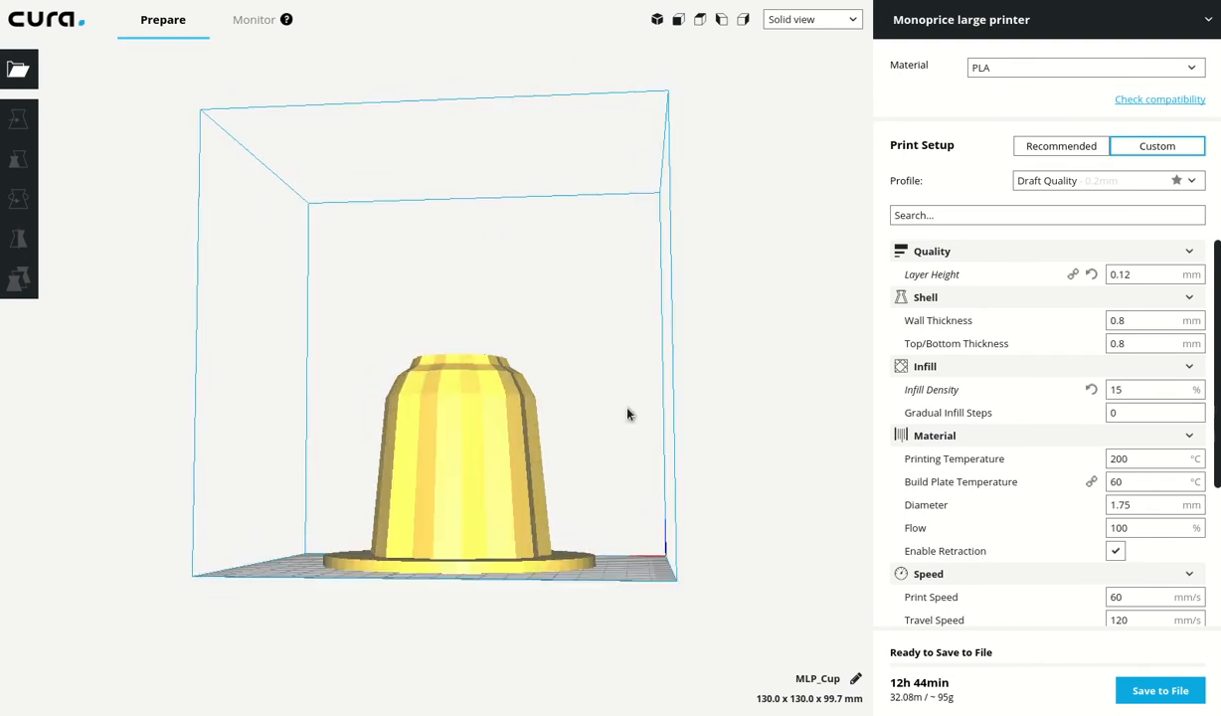
right_click_drag(627, 414, 537, 414)
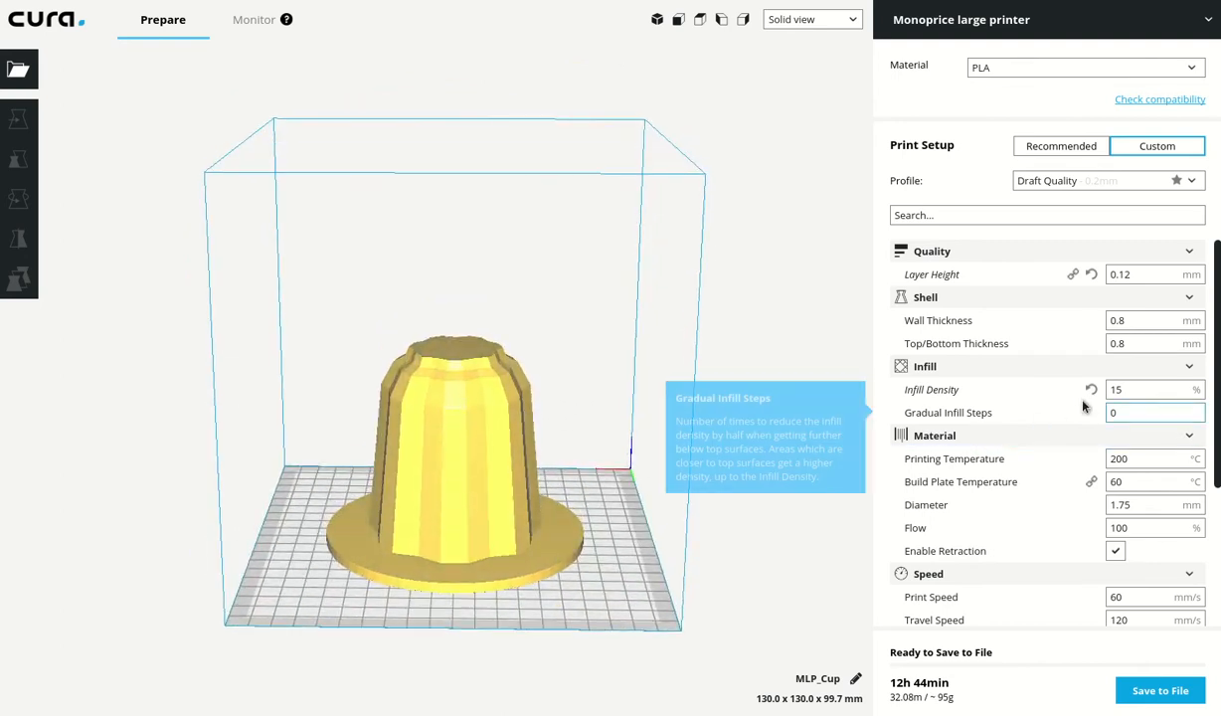
left_click(1121, 389)
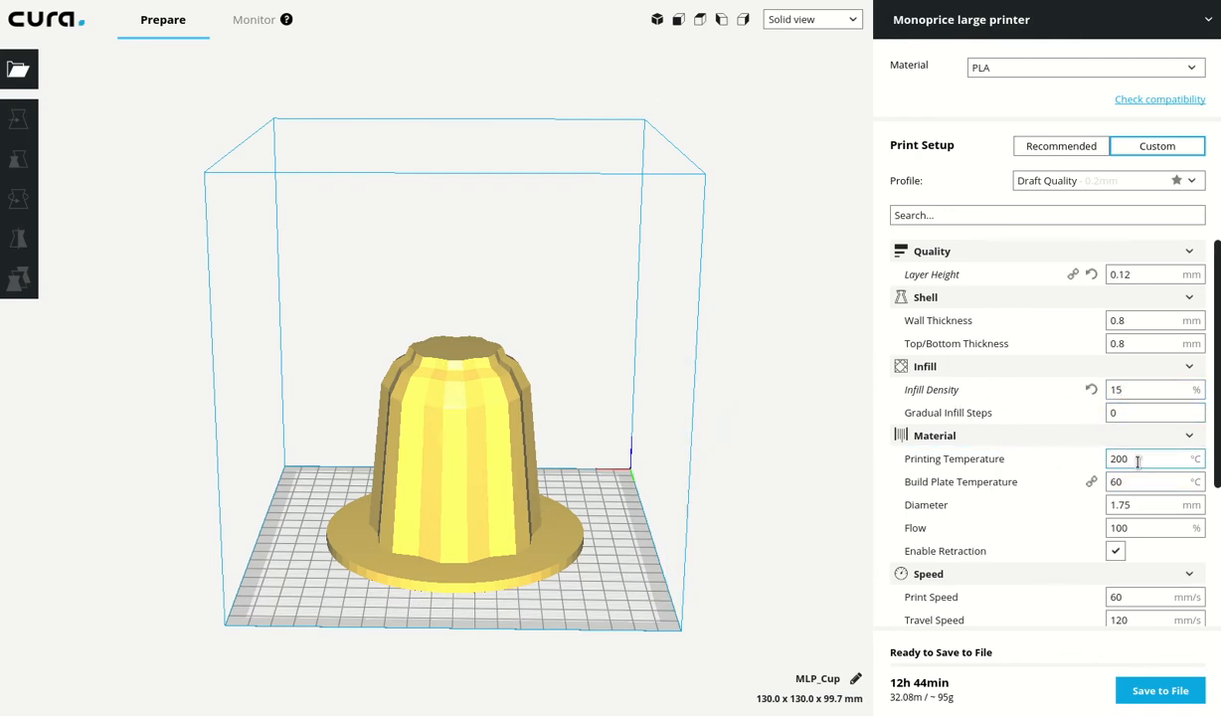
Step: Set the build plate temperature to 50 °C
mouse_move(1060, 459)
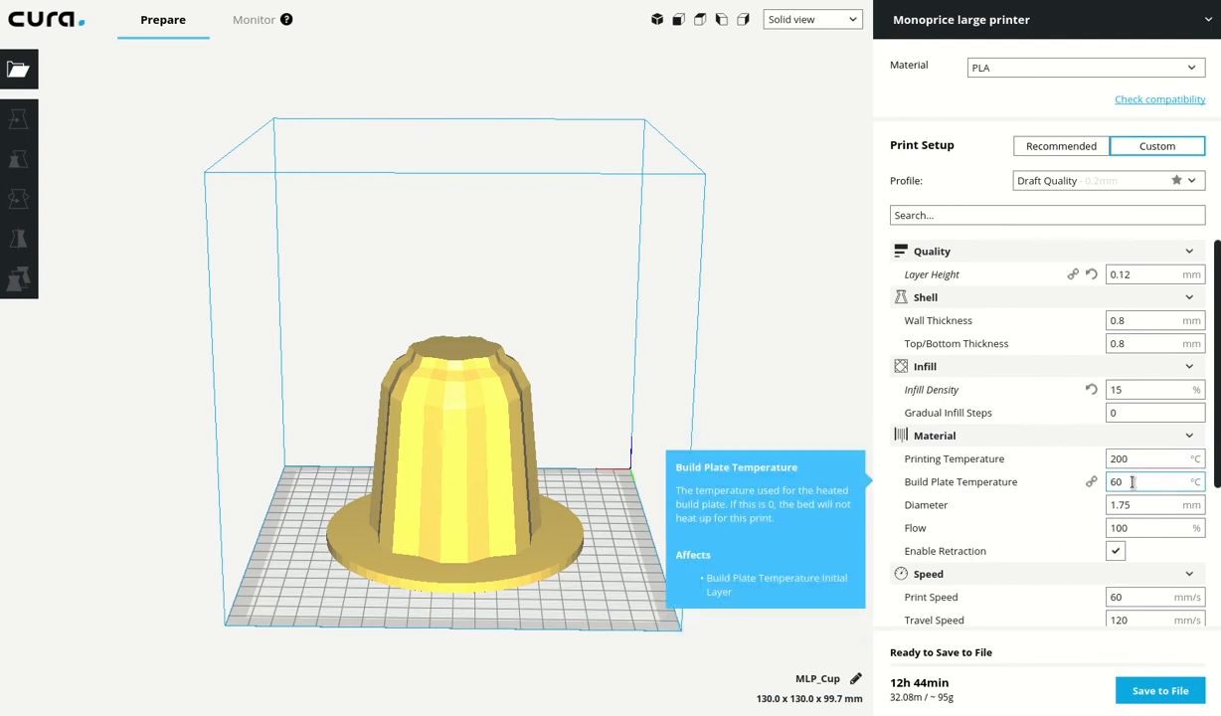
key("BackSpace")
key("BackSpace")
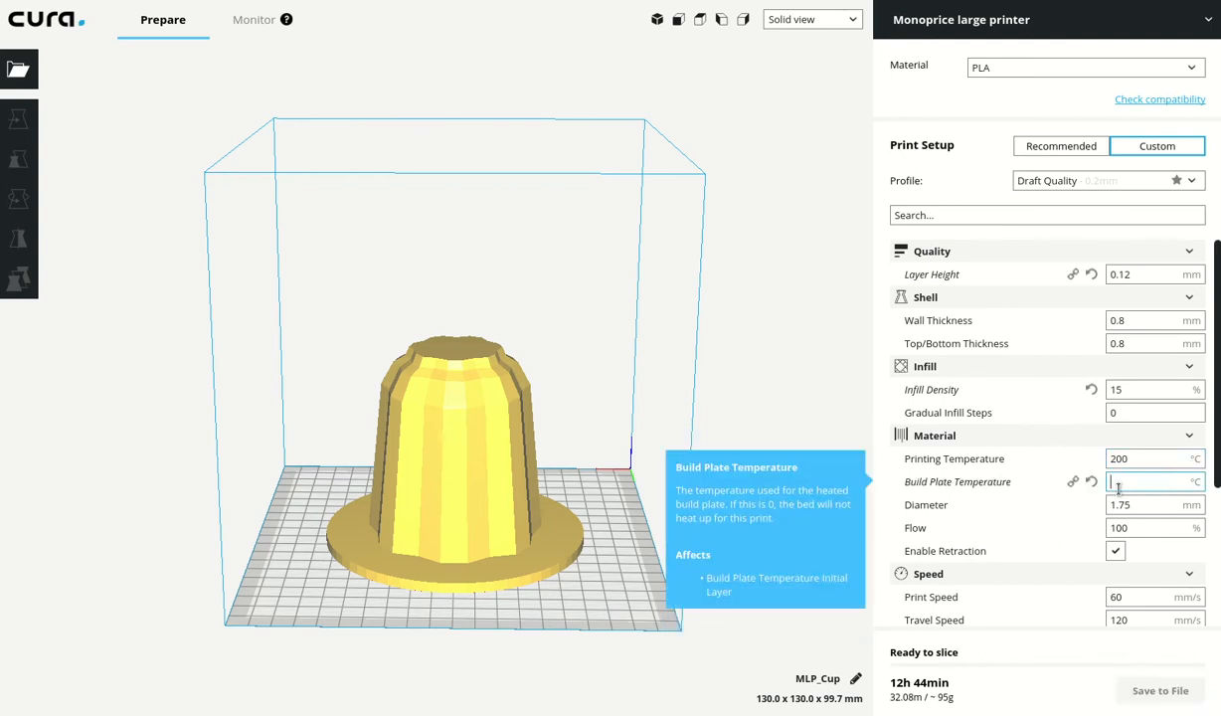
type("50")
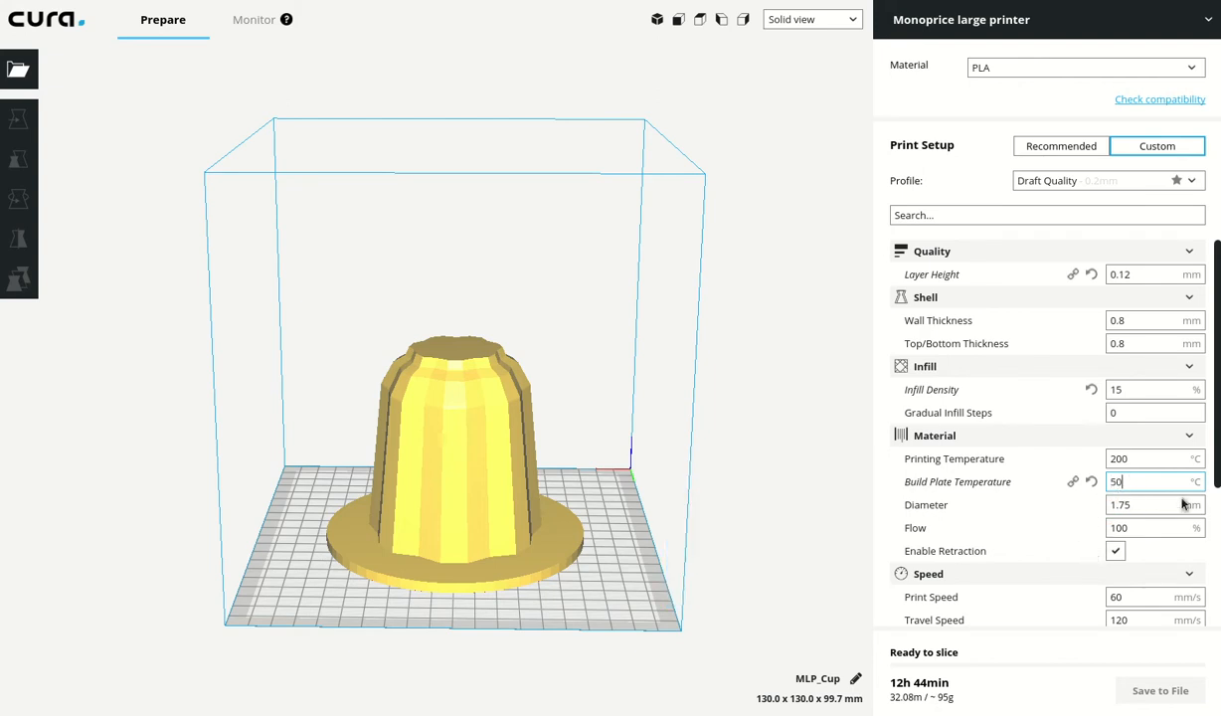
scroll(1144, 438, "down", 3)
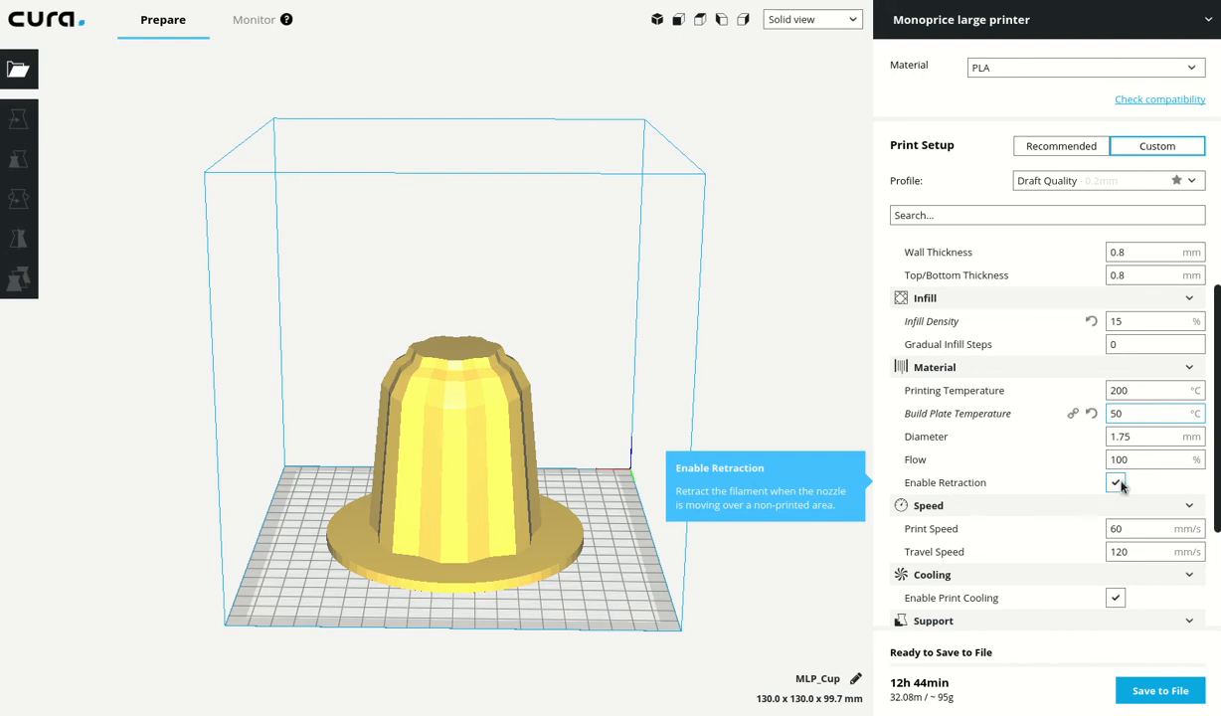
scroll(1204, 497, "down", 2)
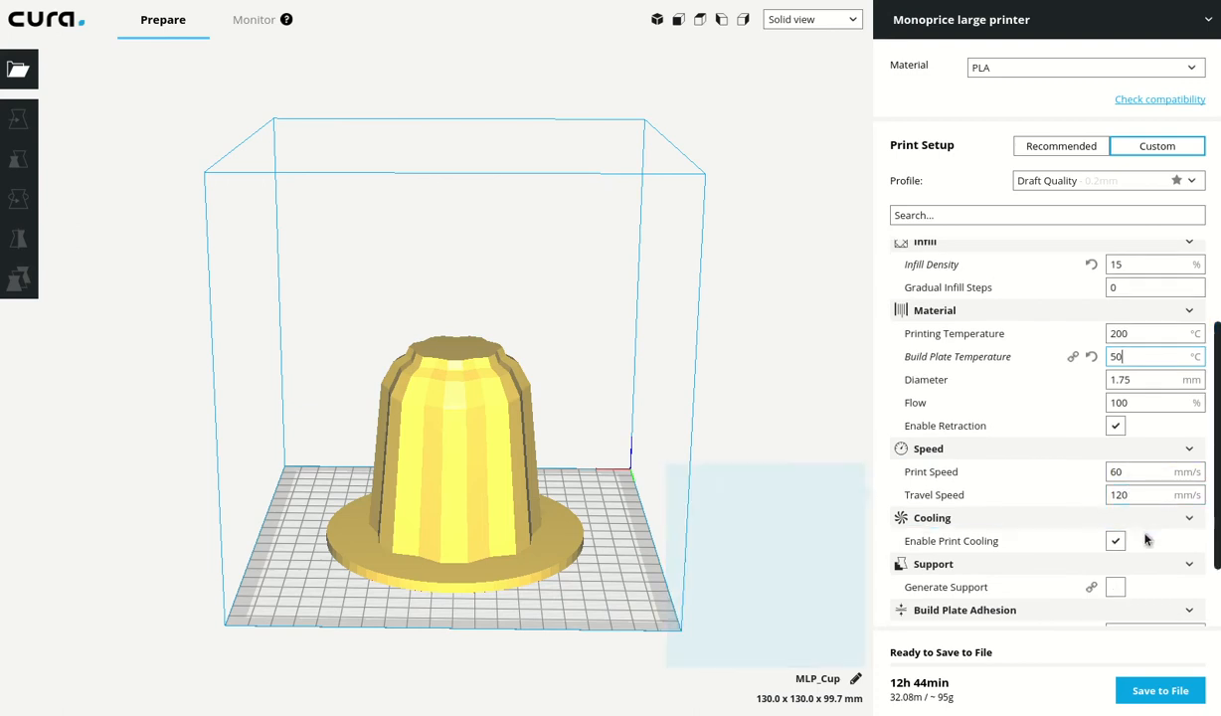
scroll(1104, 515, "down", 3)
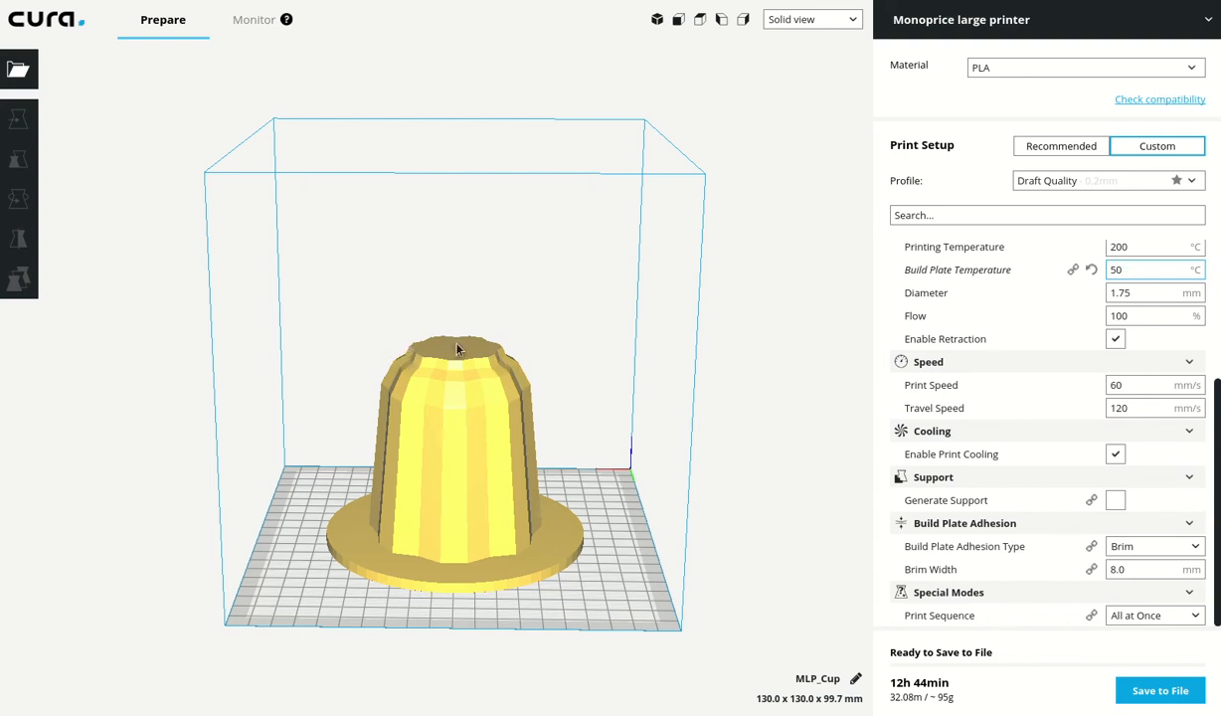
left_click(1118, 502)
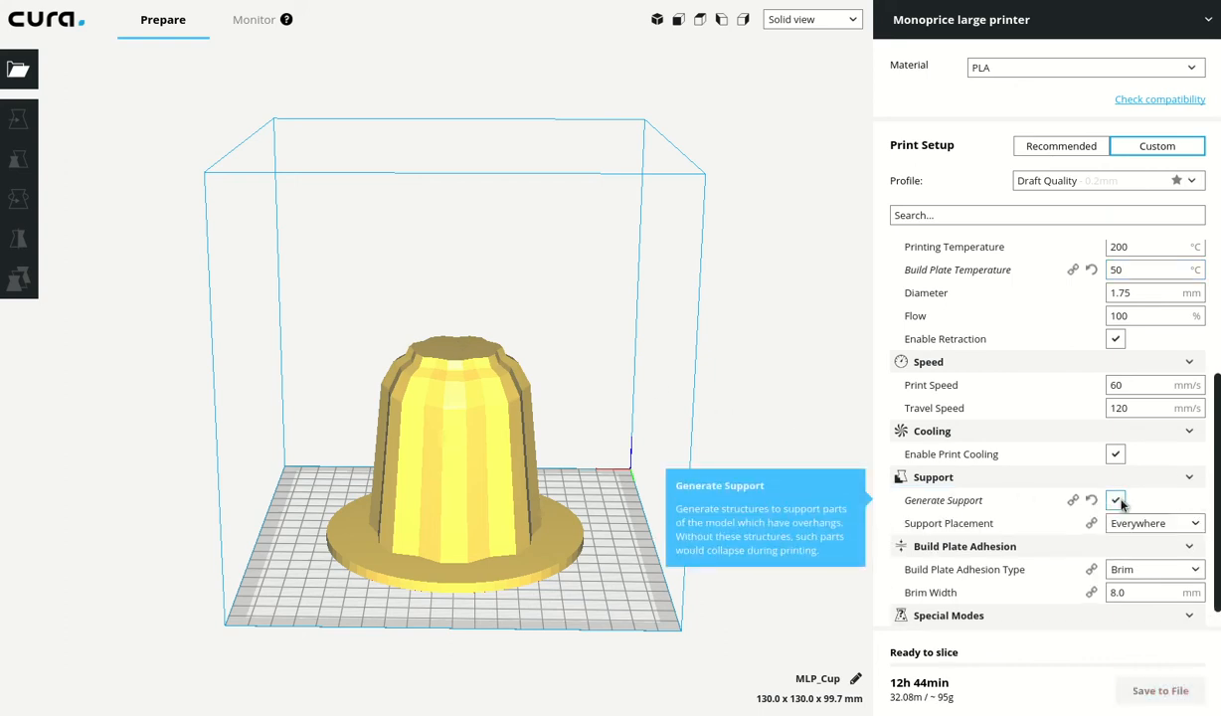
left_click(1186, 530)
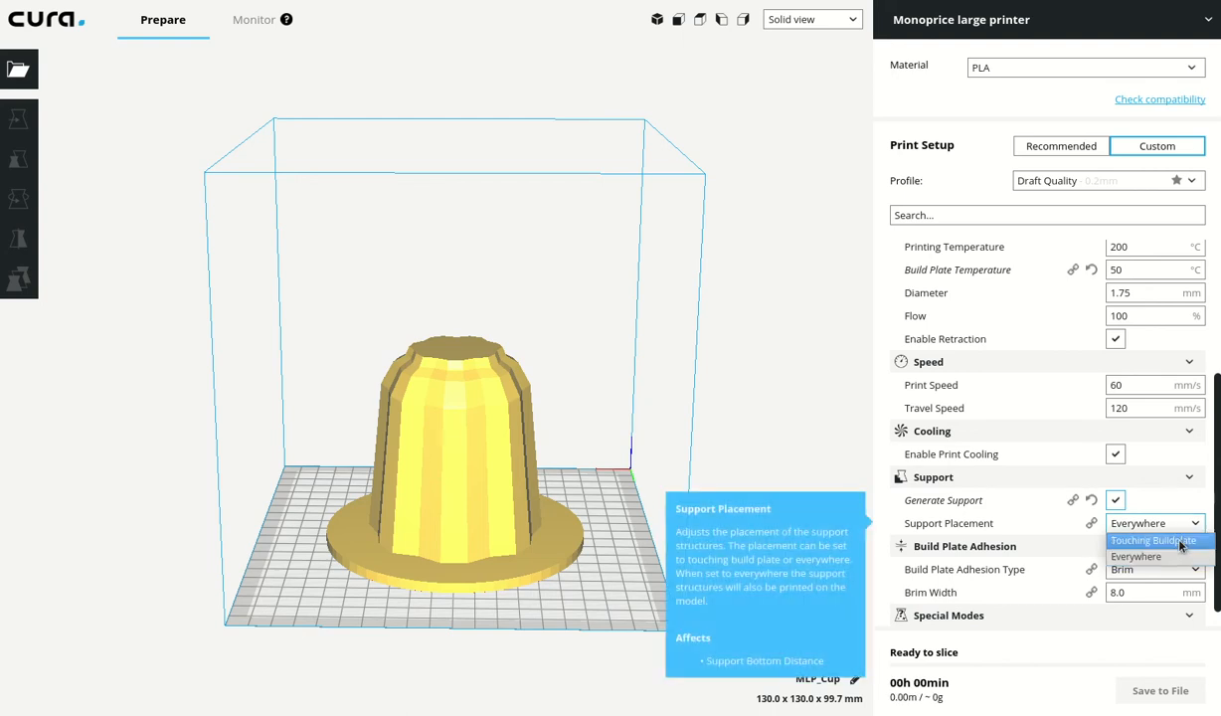
left_click(1124, 503)
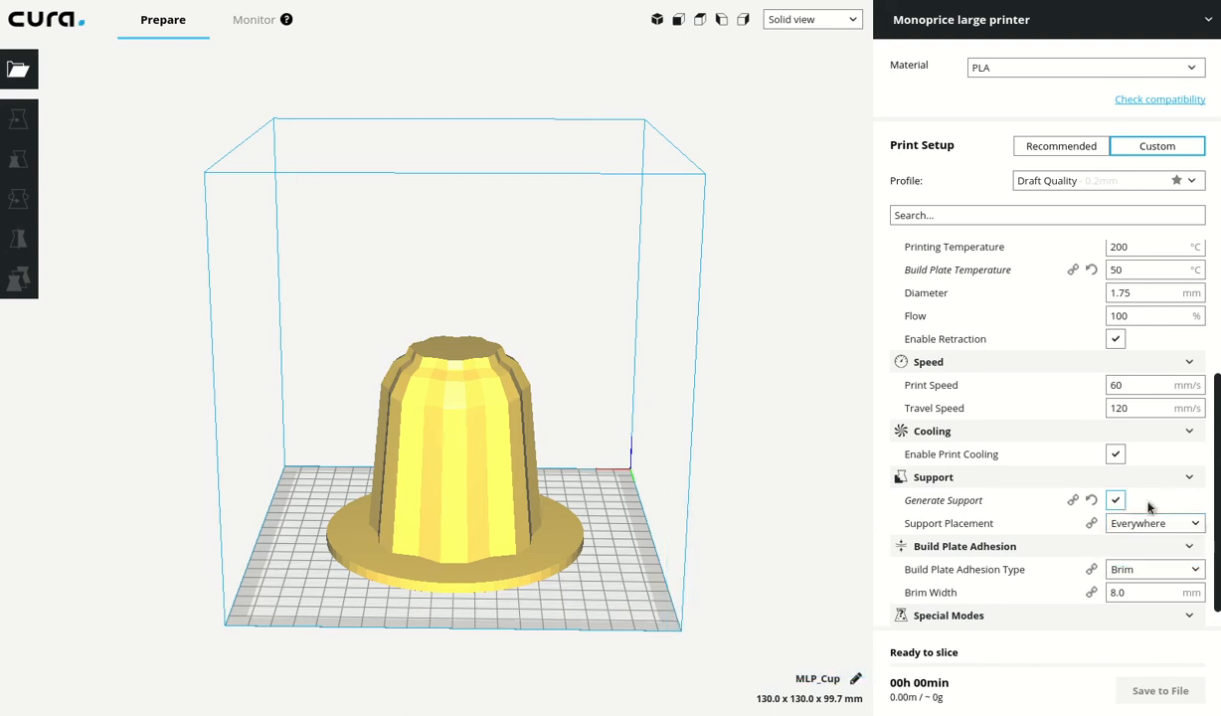
left_click(1114, 501)
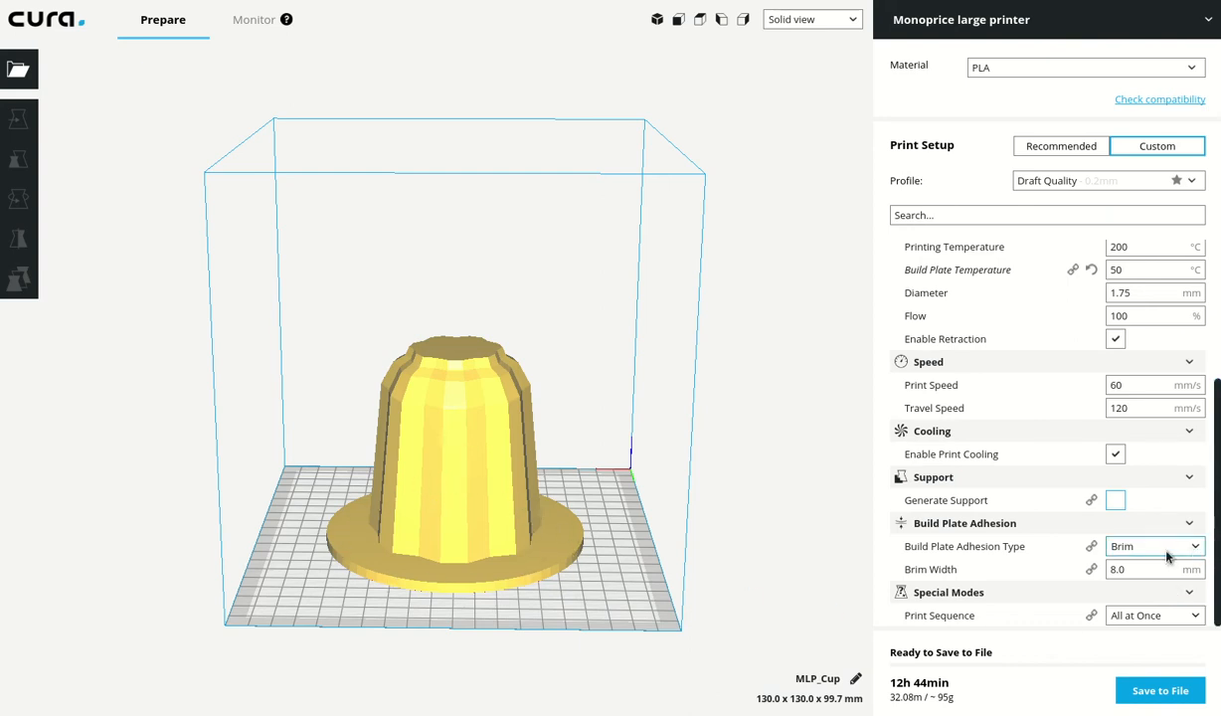
Step: Set the build plate adhesion type to None
mouse_move(1157, 552)
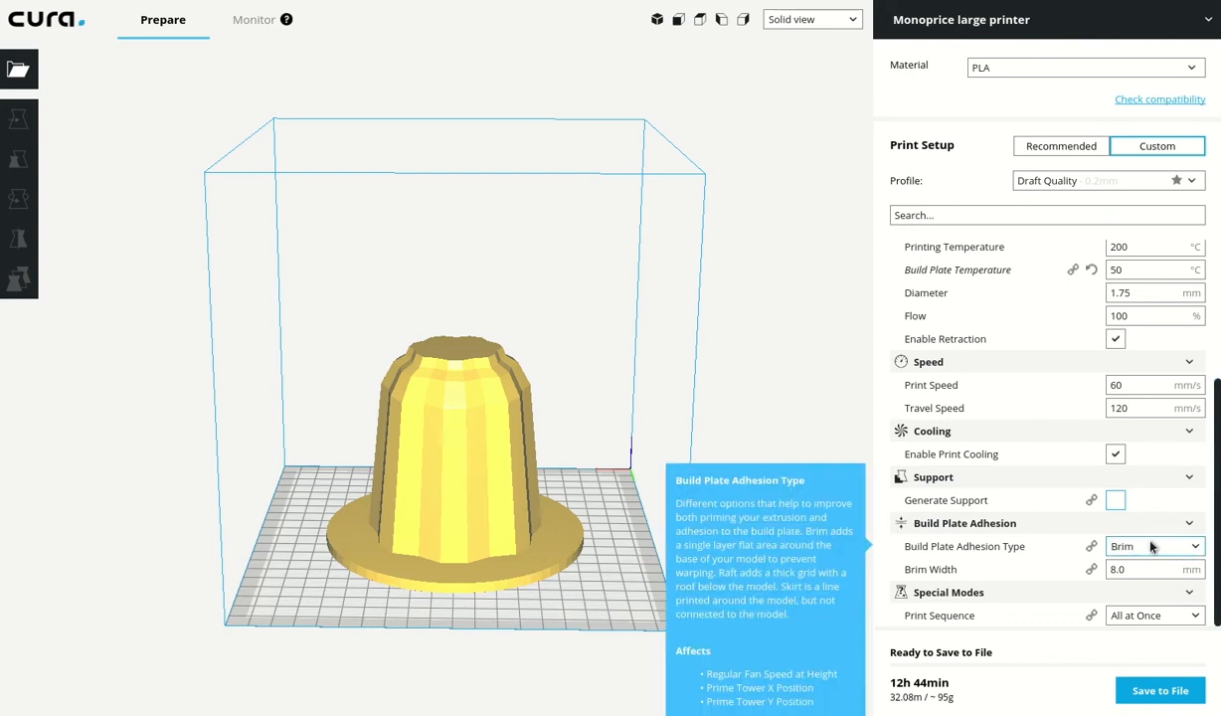
left_click(1157, 550)
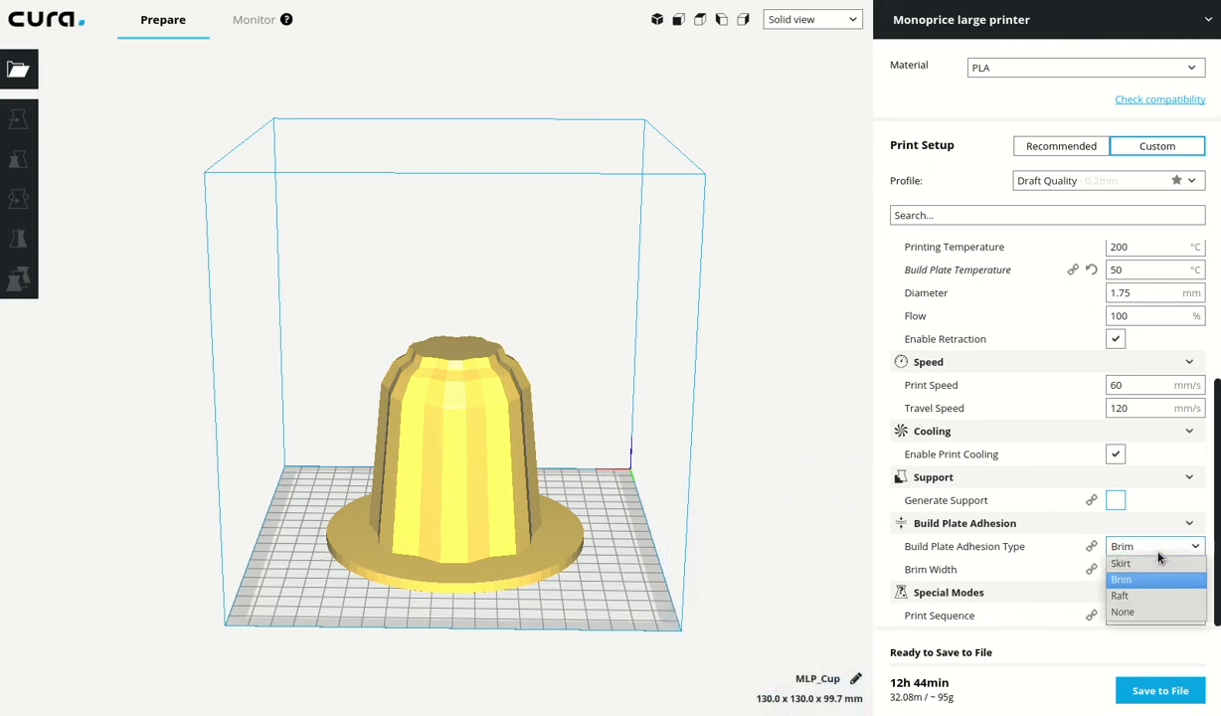
left_click(1158, 615)
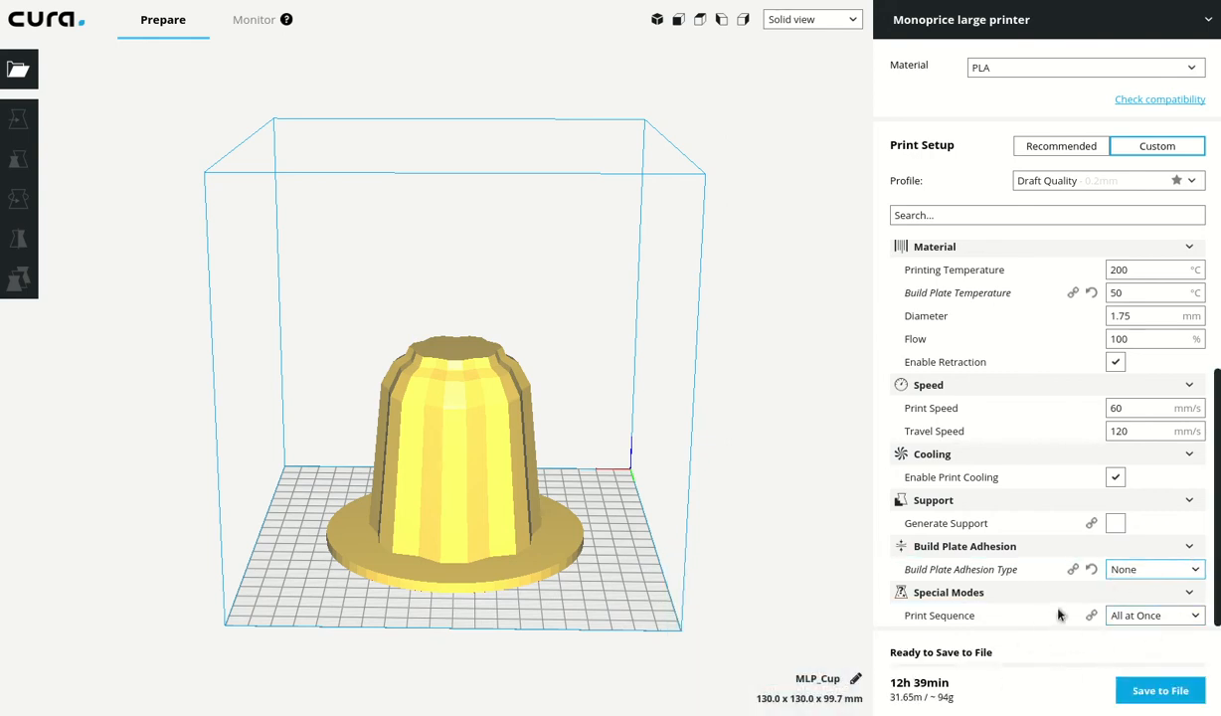
scroll(1060, 616, "up", 4)
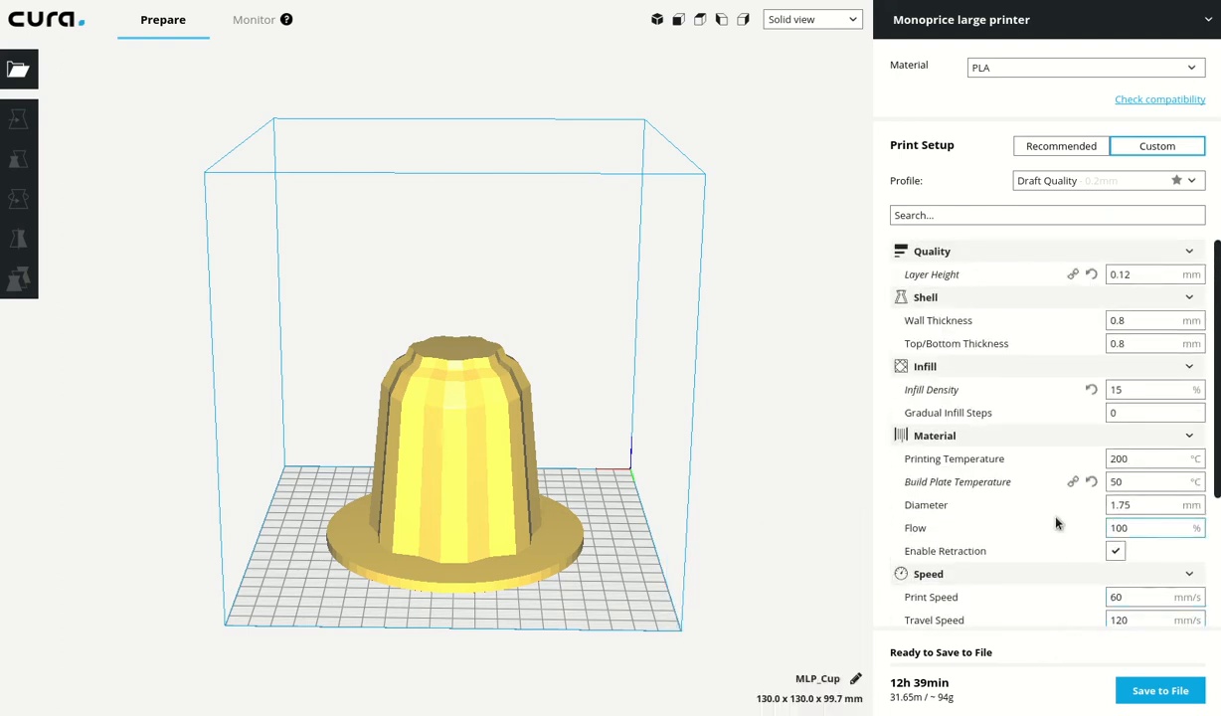
Step: Review the custom print settings from layer height through print sequence, and inspect the cup's sides and brim on the build plate
scroll(1057, 523, "down", 4)
mouse_move(930, 684)
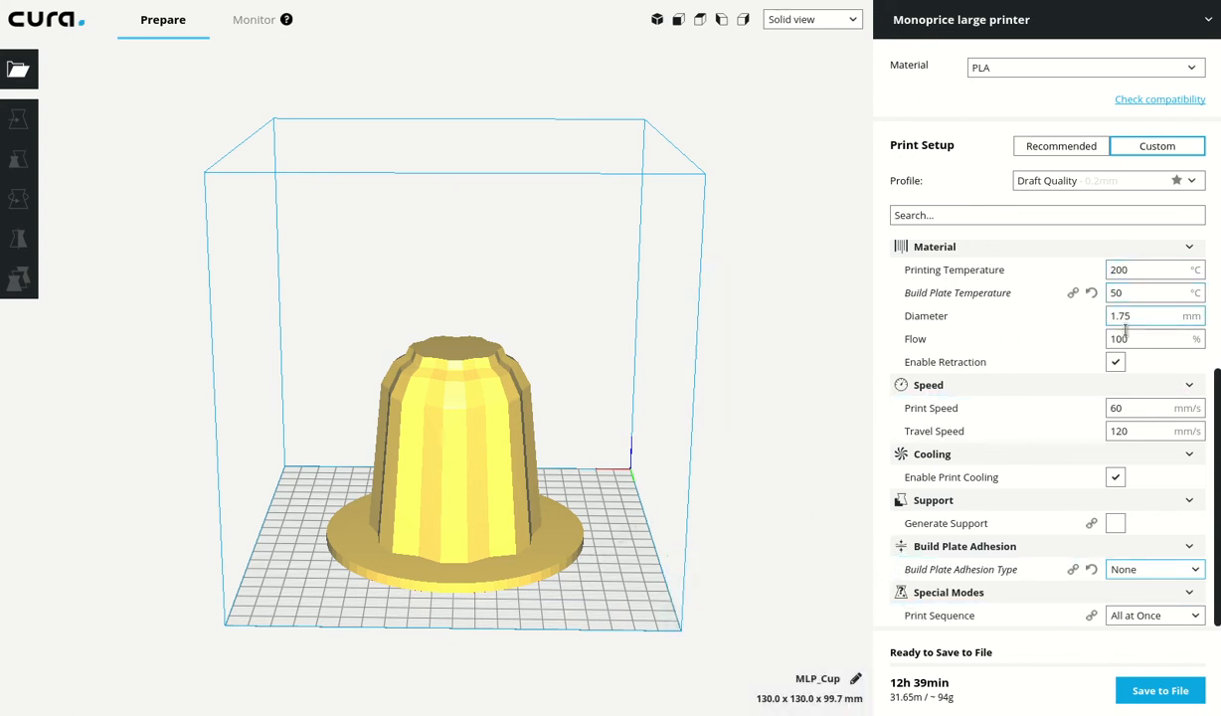
scroll(1146, 506, "up", 5)
left_click_drag(1132, 274, 1110, 274)
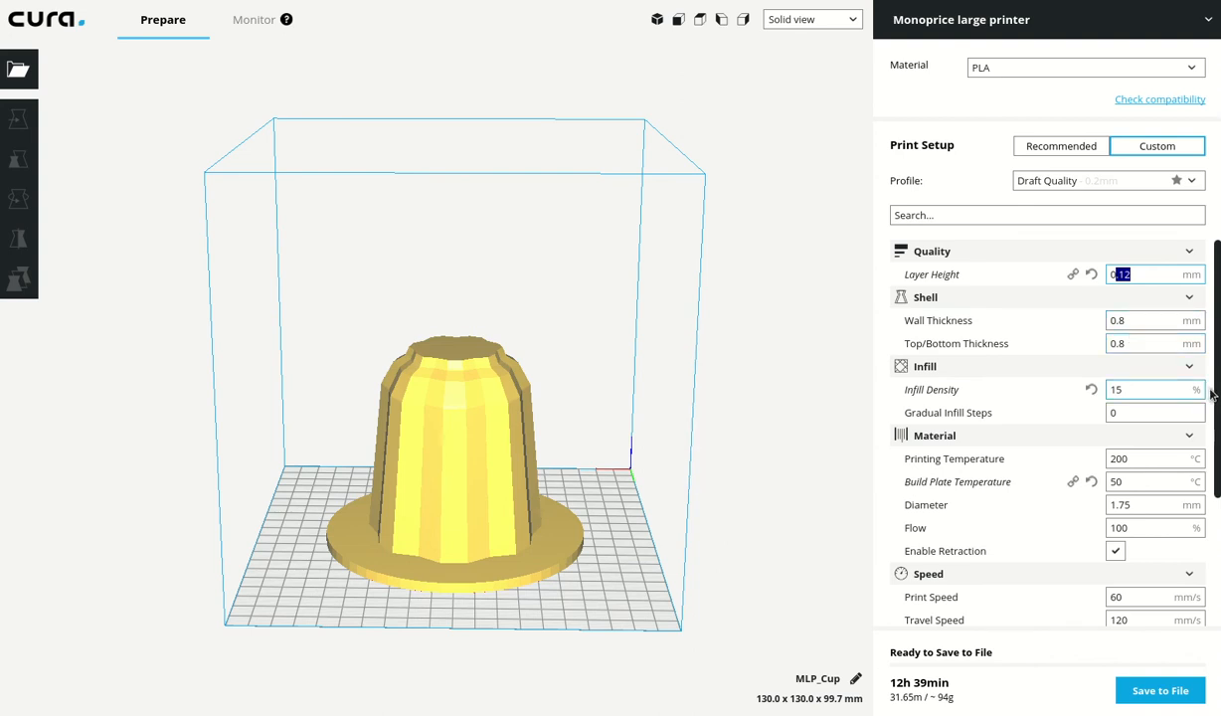
scroll(1144, 358, "down", 2)
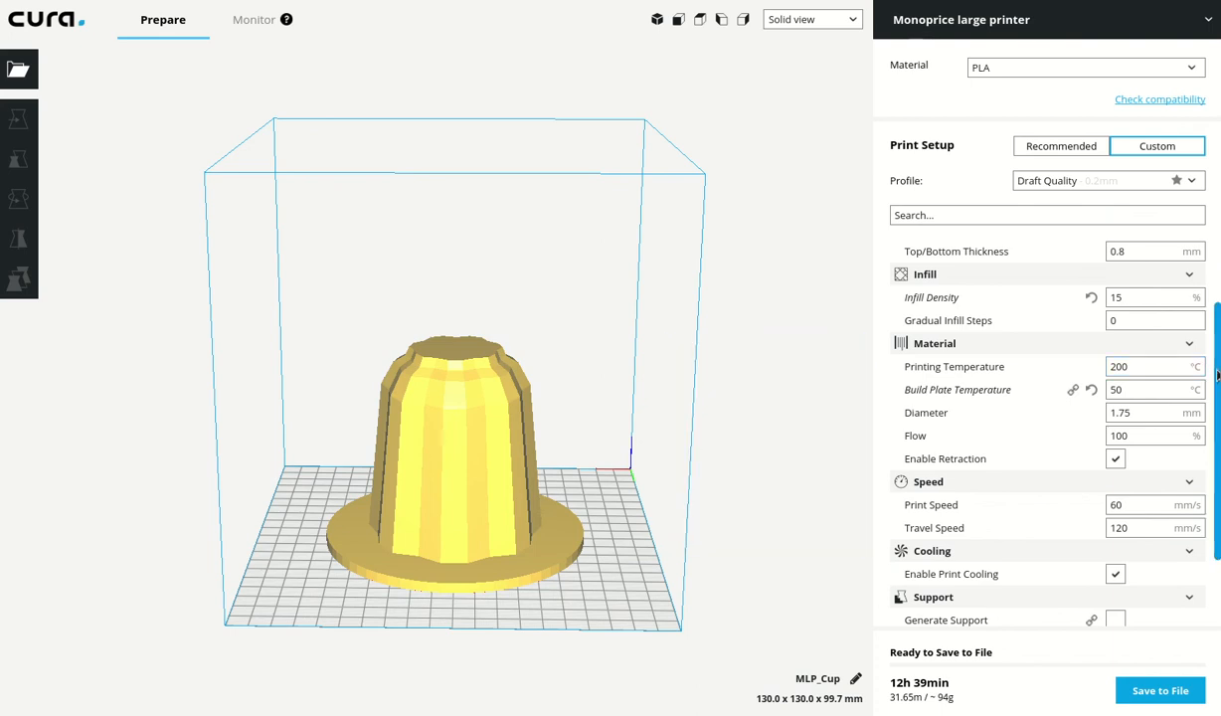
scroll(1218, 374, "down", 2)
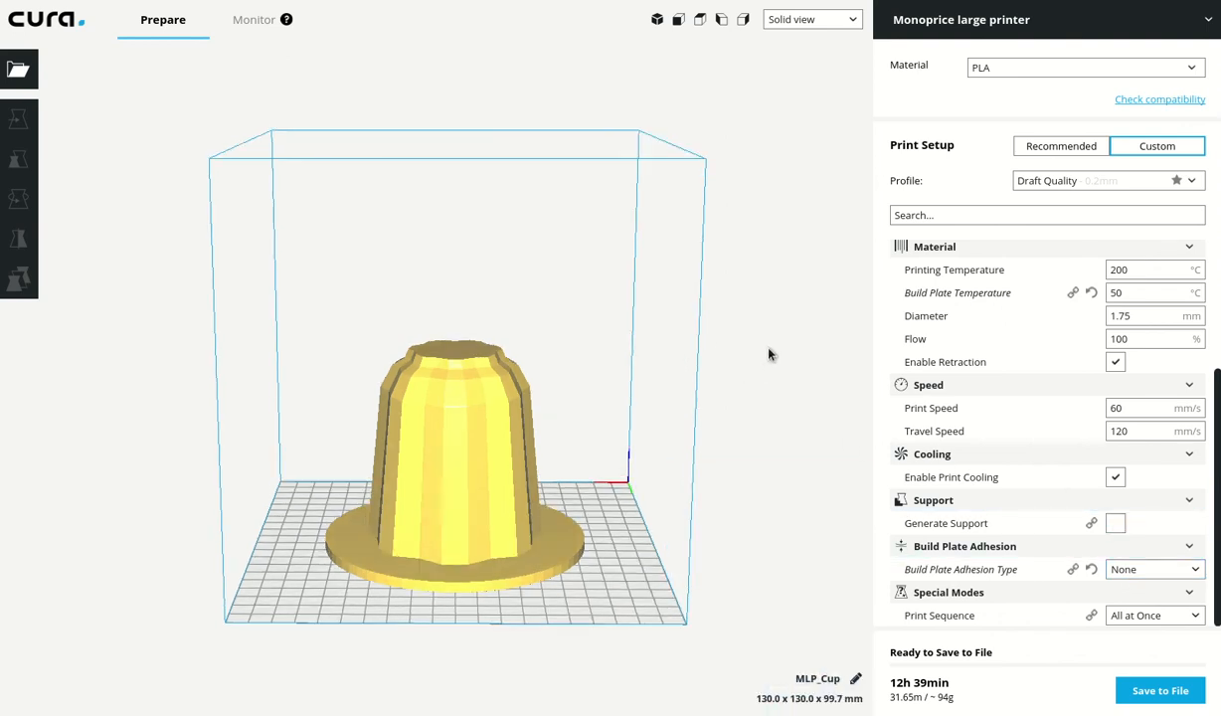
right_click_drag(758, 355, 478, 347)
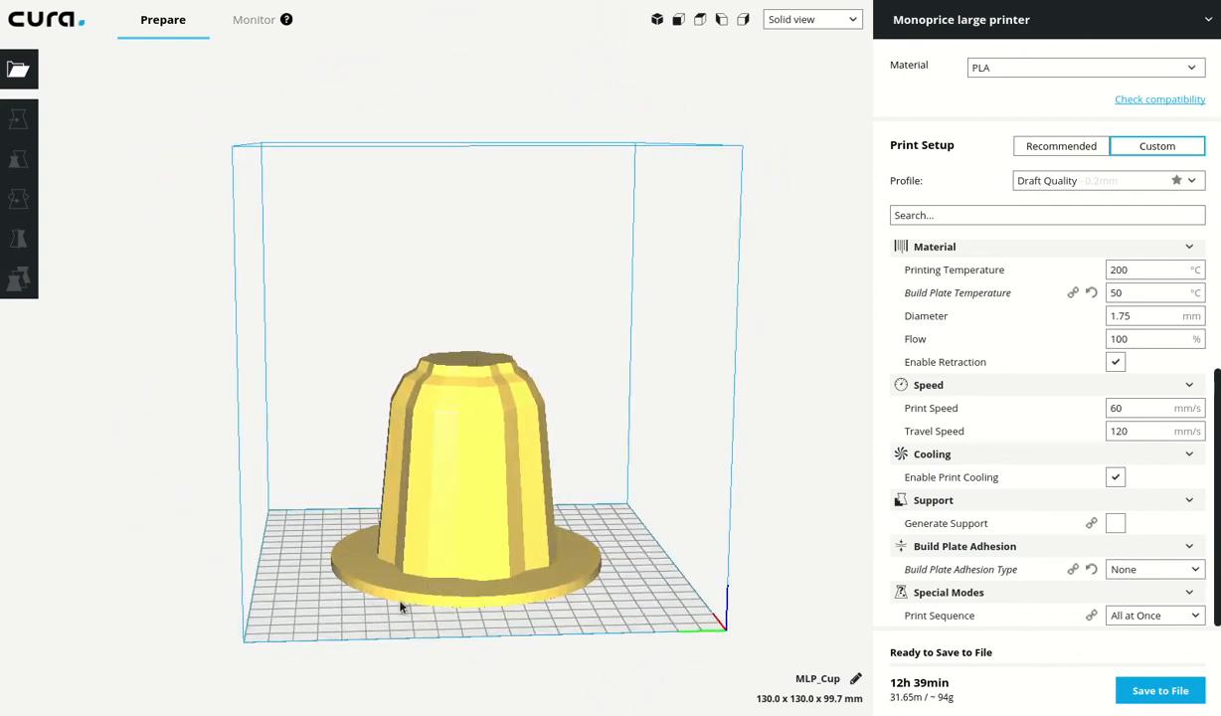
right_click_drag(687, 562, 665, 498)
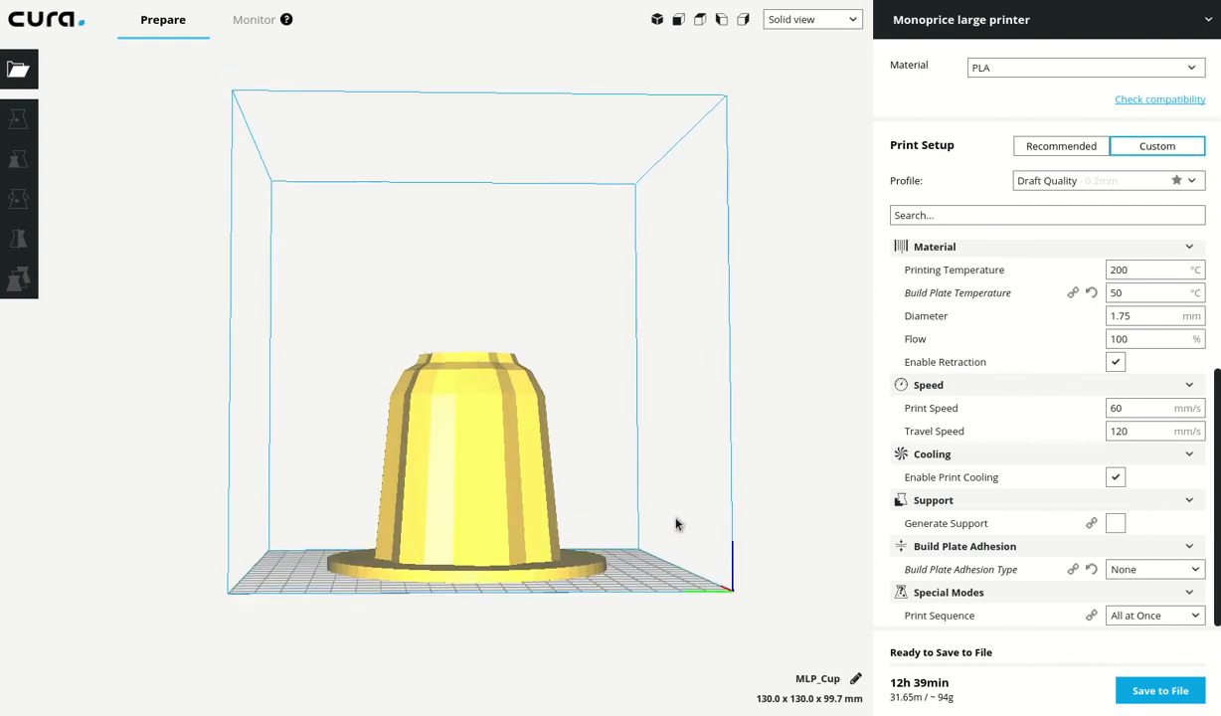
right_click_drag(677, 525, 658, 597)
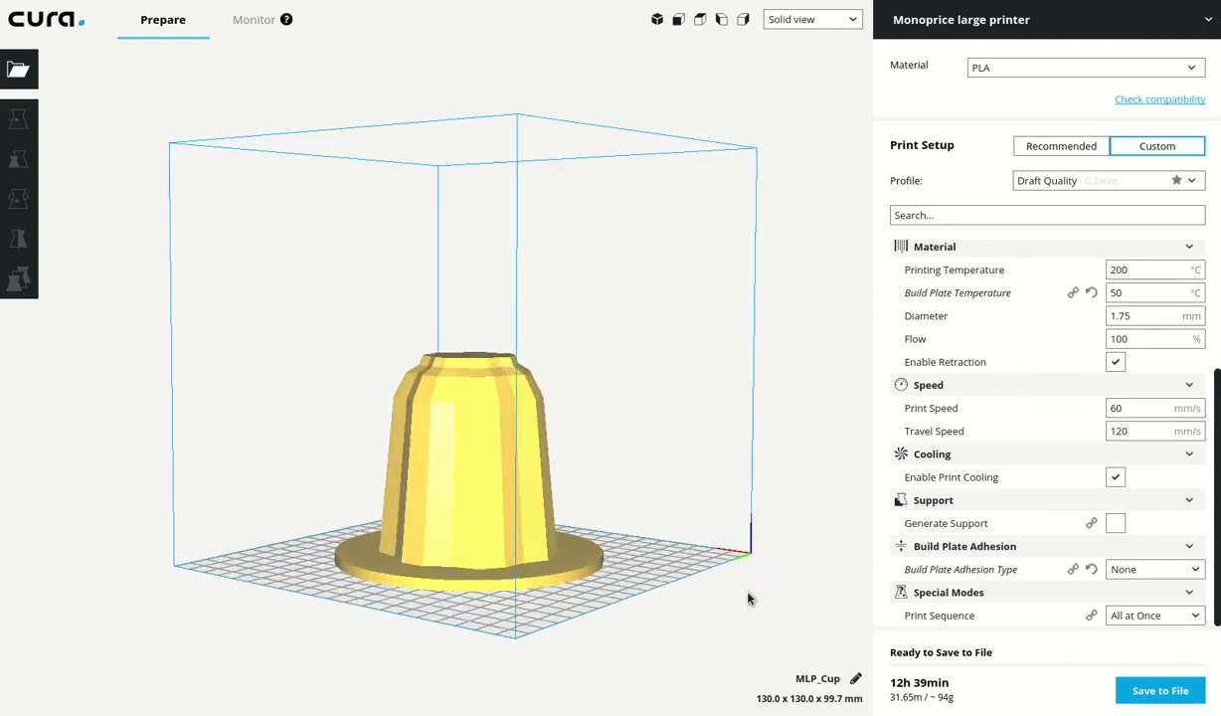